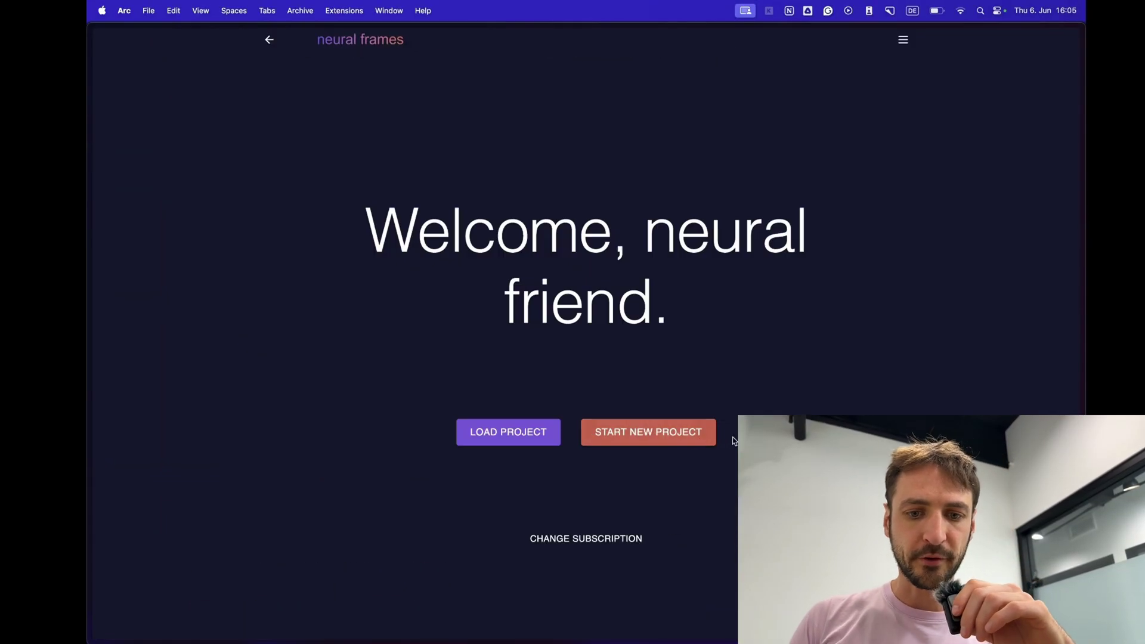
# Step: Start a new Realistic Vision project with the prompt 'concentric vinyls colorful vibrant colors'
pyautogui.click(651, 433)
pyautogui.scroll(-1, 445, 440)
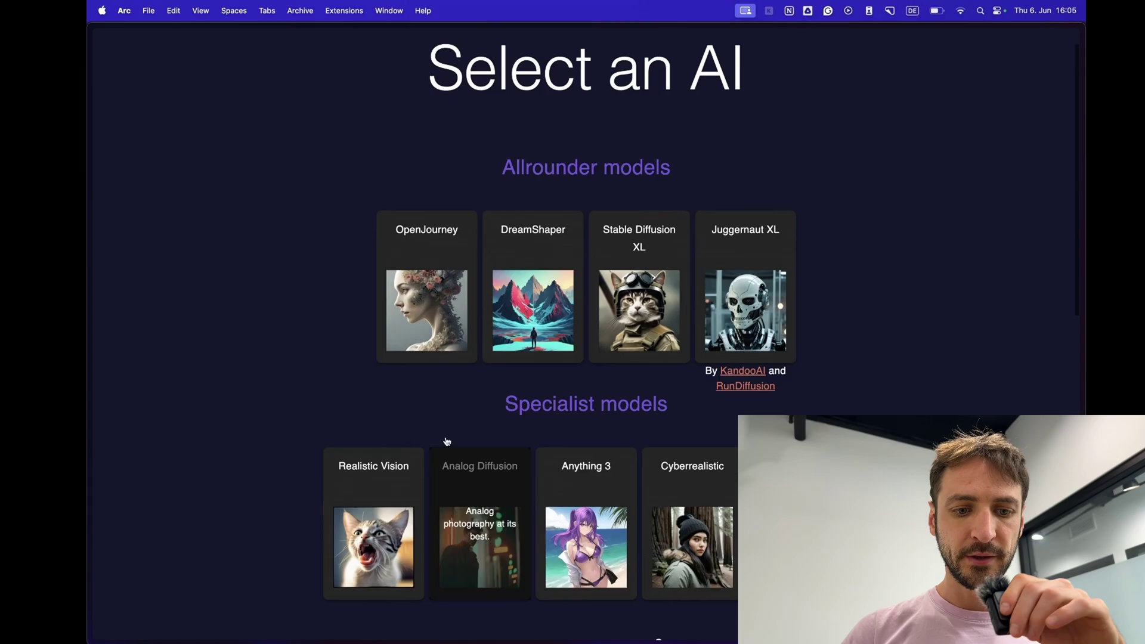
pyautogui.click(366, 516)
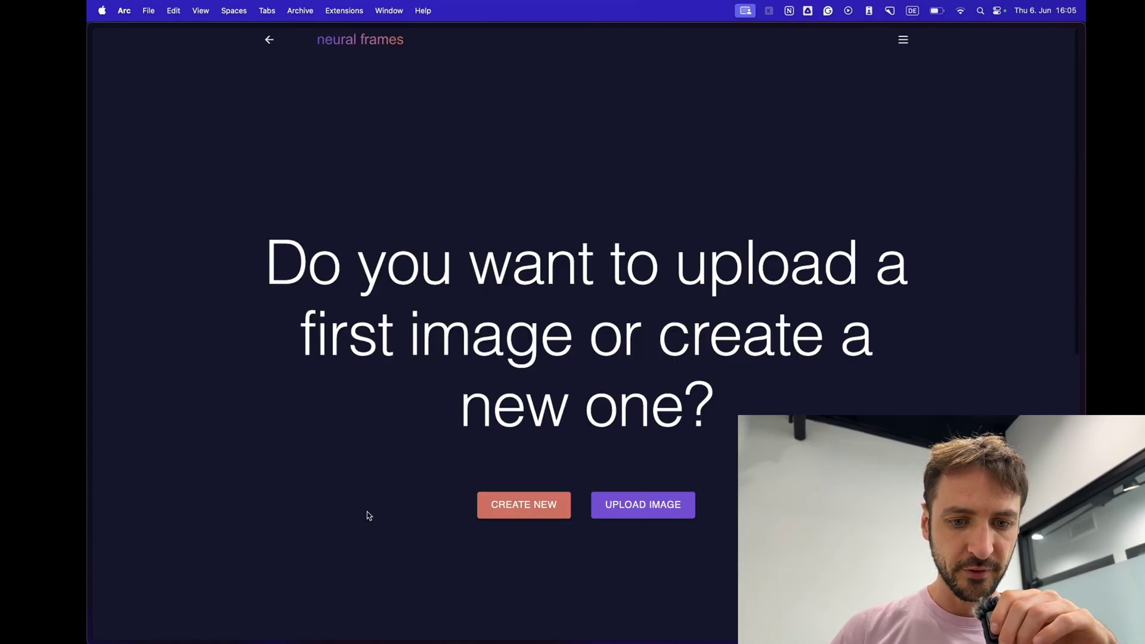
pyautogui.click(497, 498)
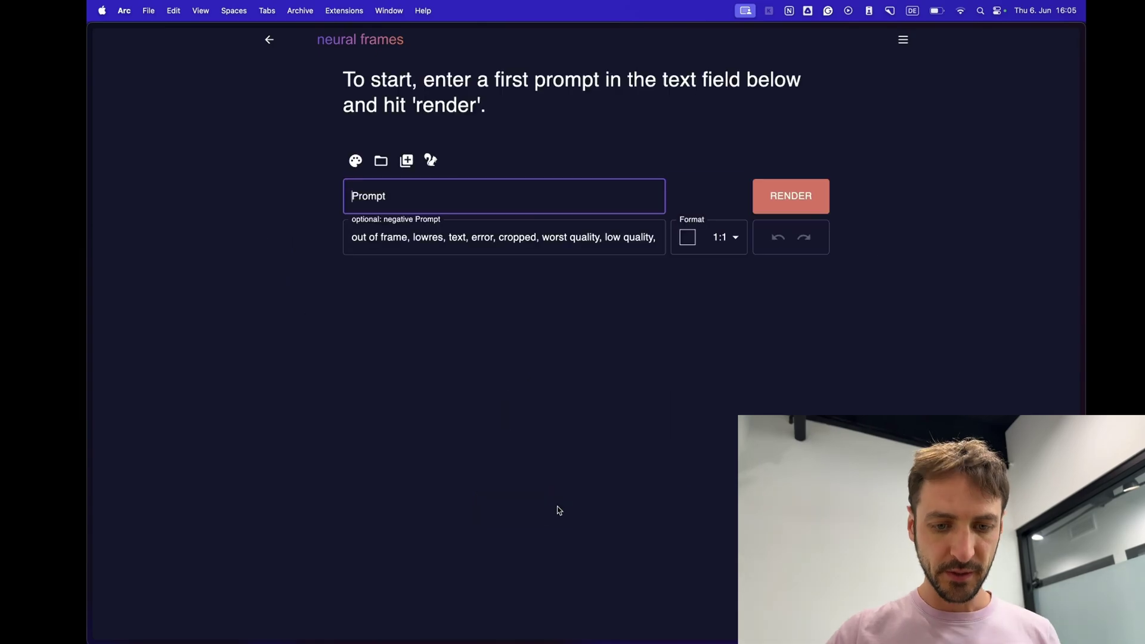
pyautogui.write('concentric vin')
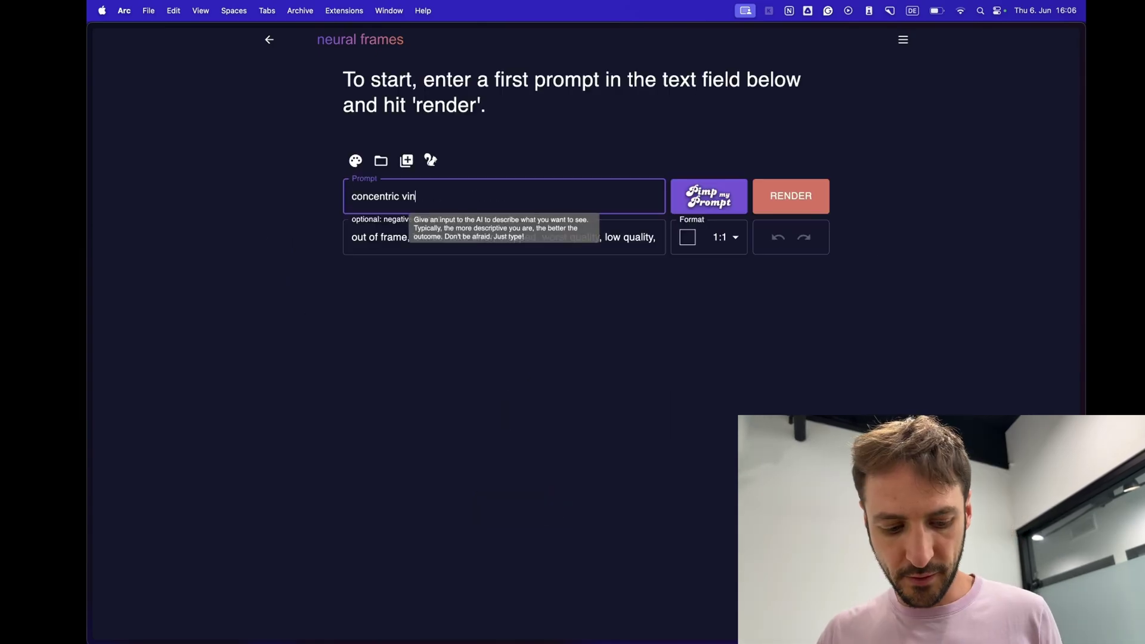
pyautogui.write('yls colorful vibra')
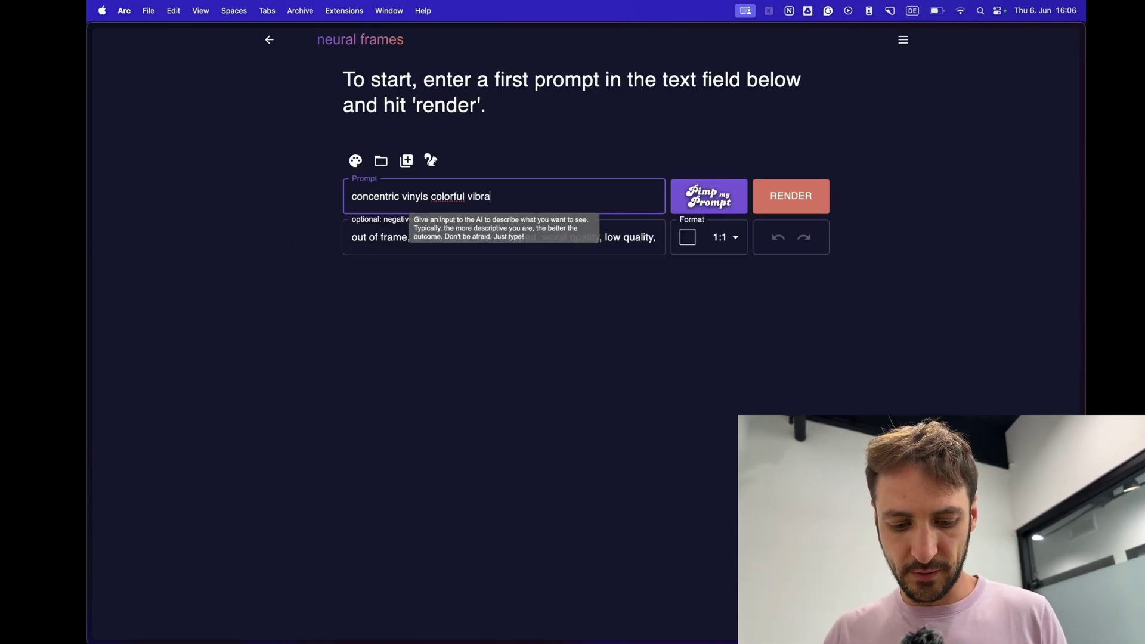
pyautogui.write('nt colors')
# Step: Clear the negative prompt, enhance the prompt with Pimp my Prompt, and set format 9:16
pyautogui.tripleClick(625, 238)
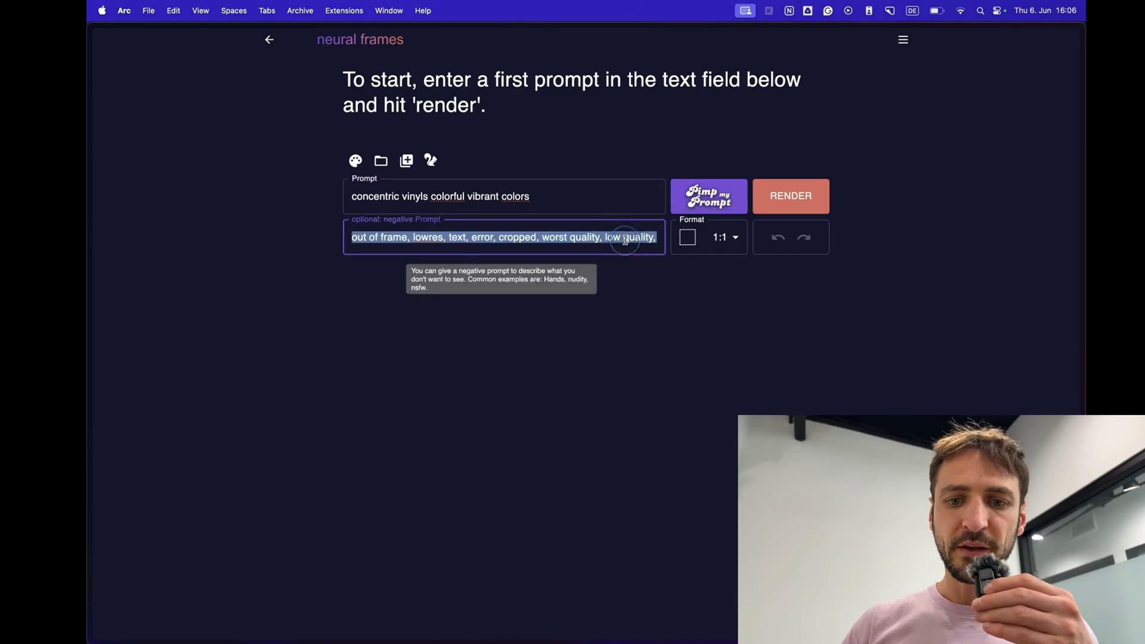
pyautogui.press('BackSpace')
pyautogui.click(722, 188)
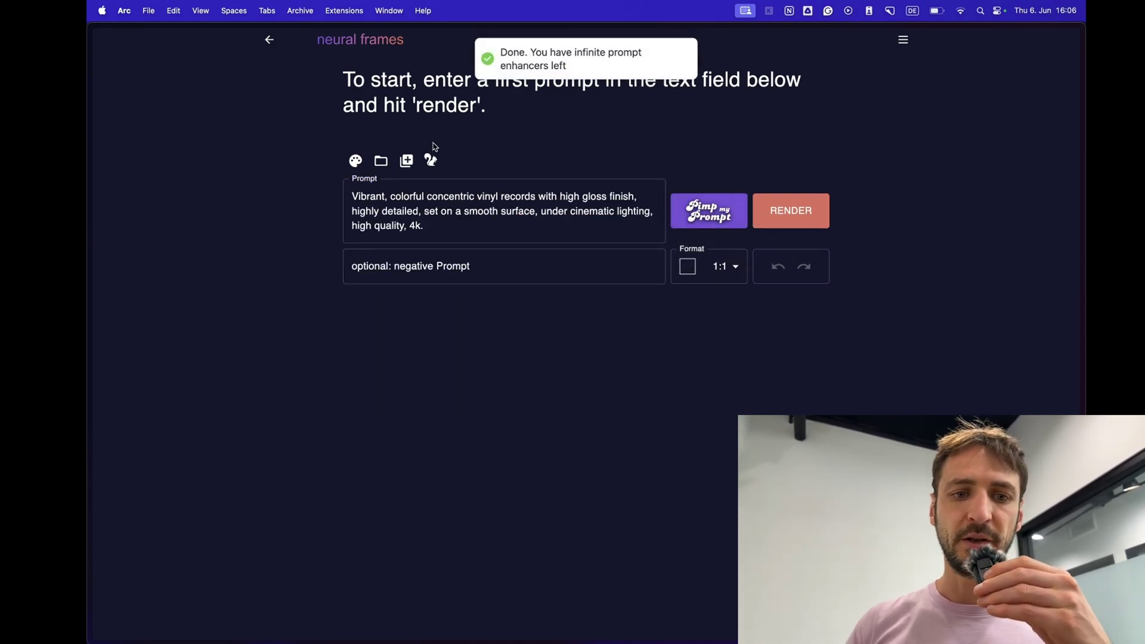
pyautogui.click(714, 280)
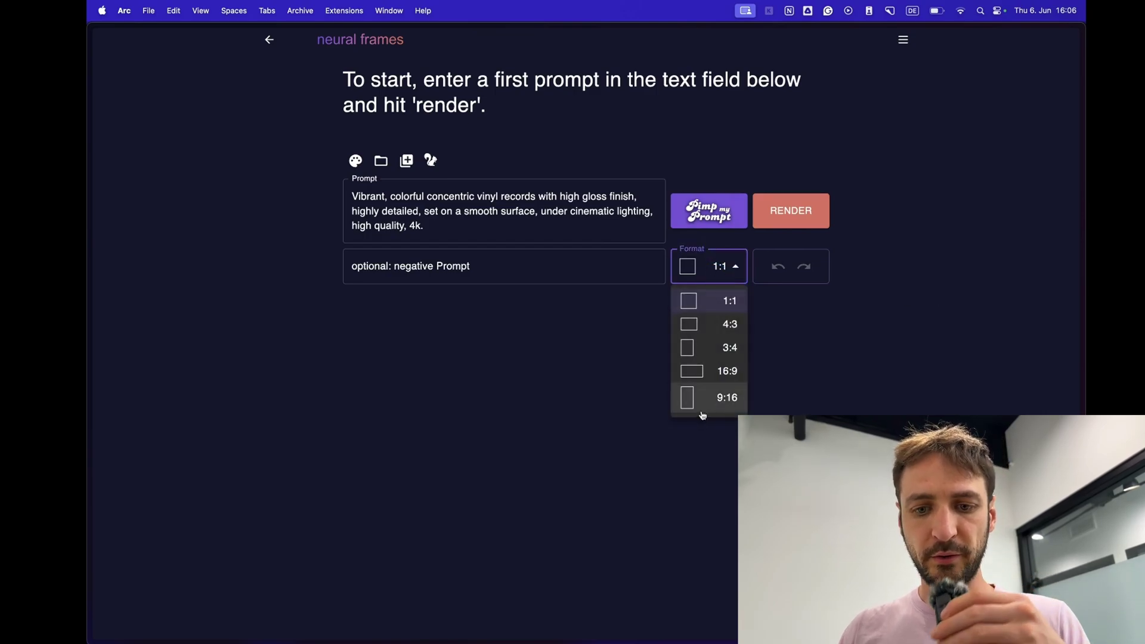
pyautogui.click(703, 408)
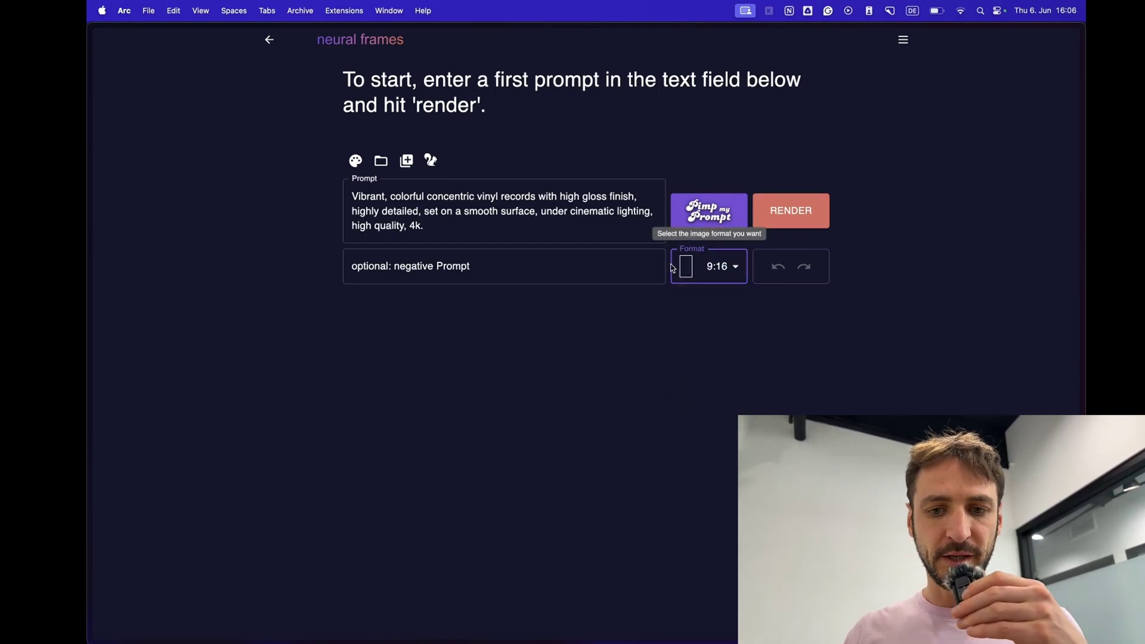
# Step: Render the first-image options and scroll through the colorful vinyl results
pyautogui.scroll(-2, 586, 376)
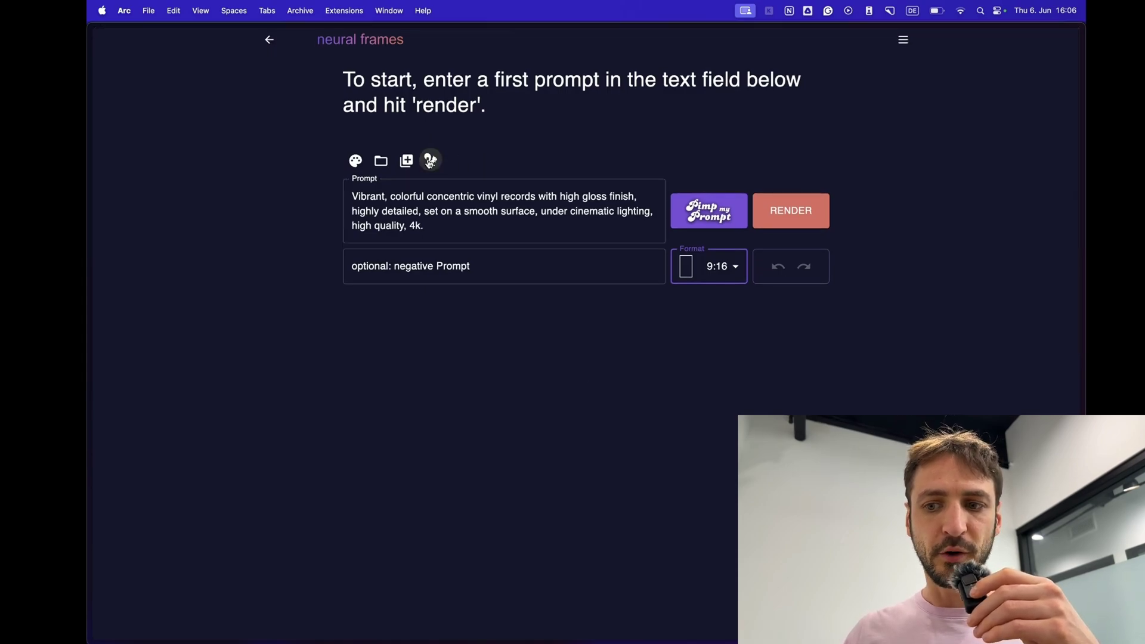
pyautogui.click(429, 162)
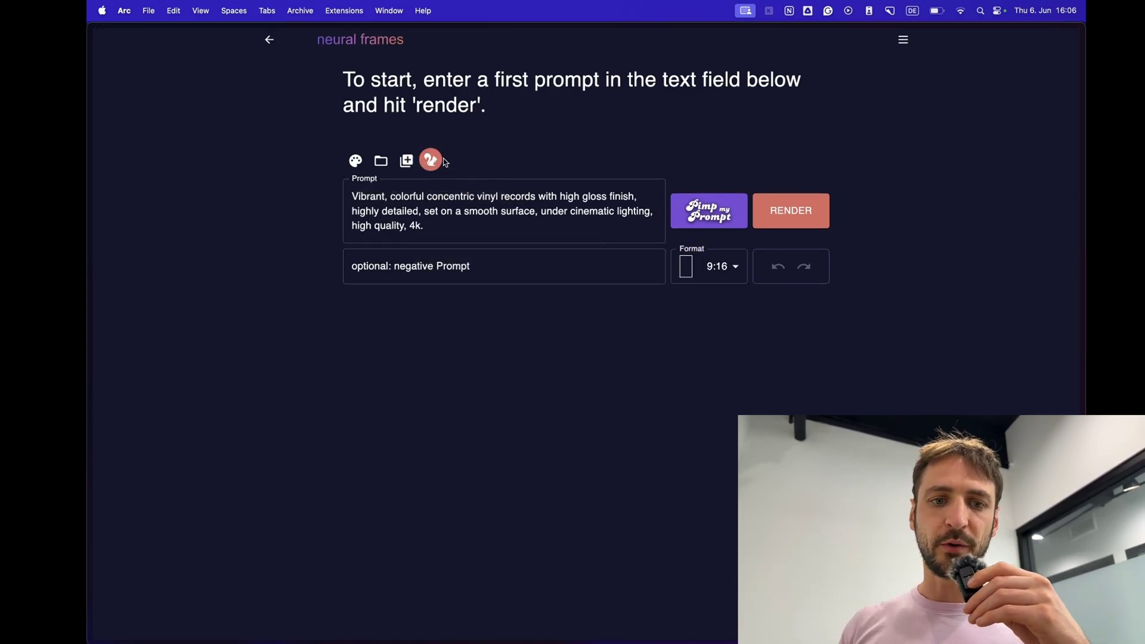
pyautogui.click(793, 210)
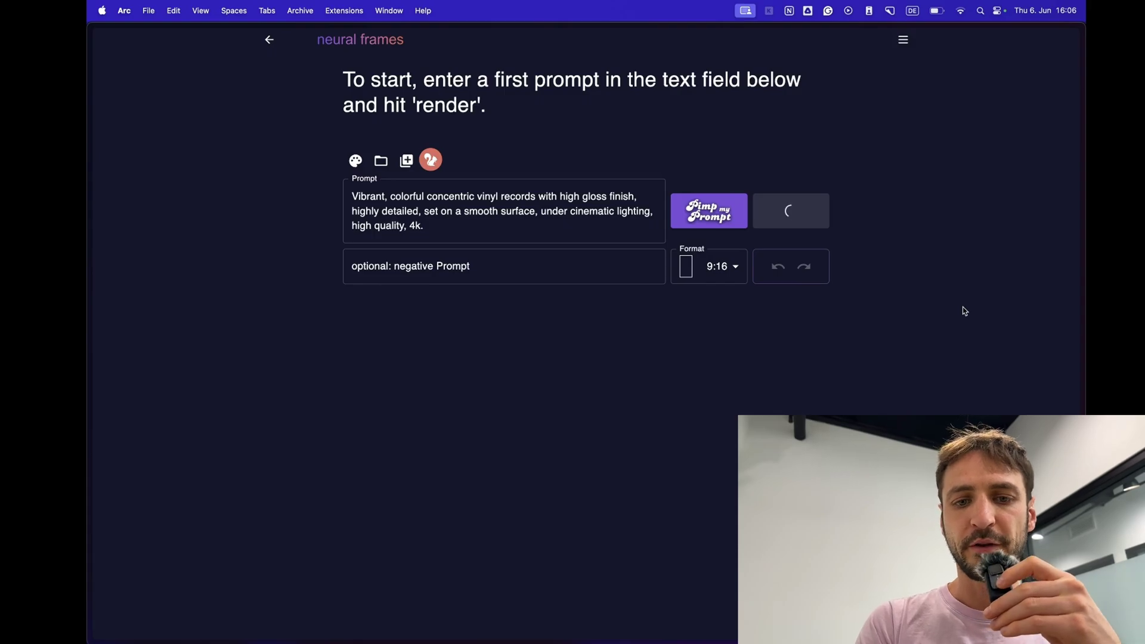
pyautogui.scroll(-10, 965, 310)
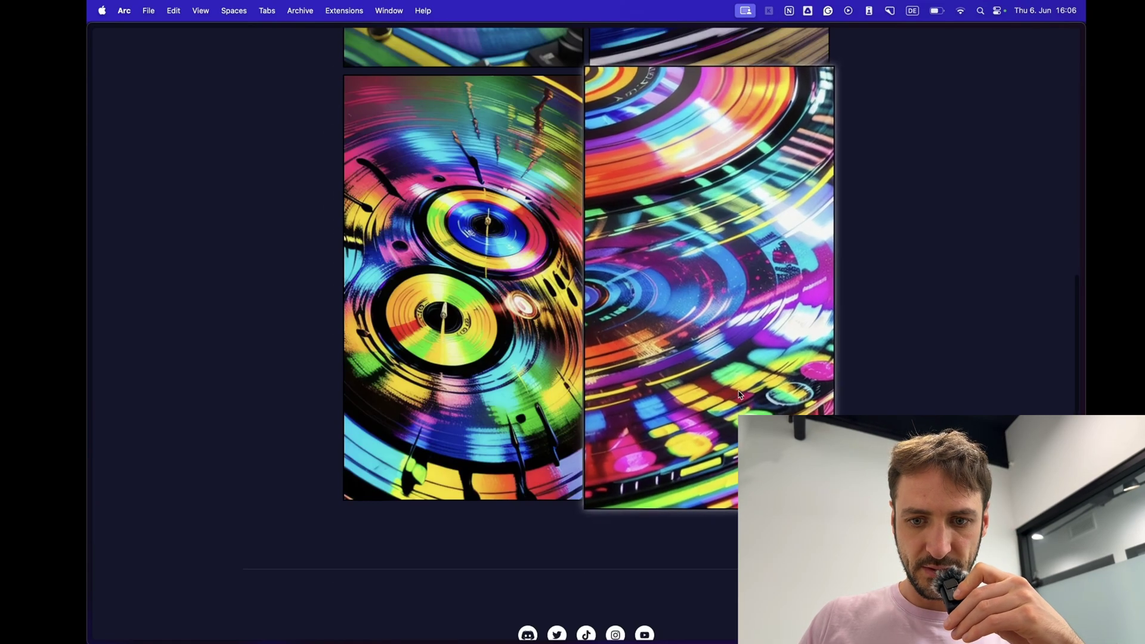
# Step: Open the editor with the chosen vinyl image, upload music.m4a as the song, and play it back
pyautogui.click(738, 393)
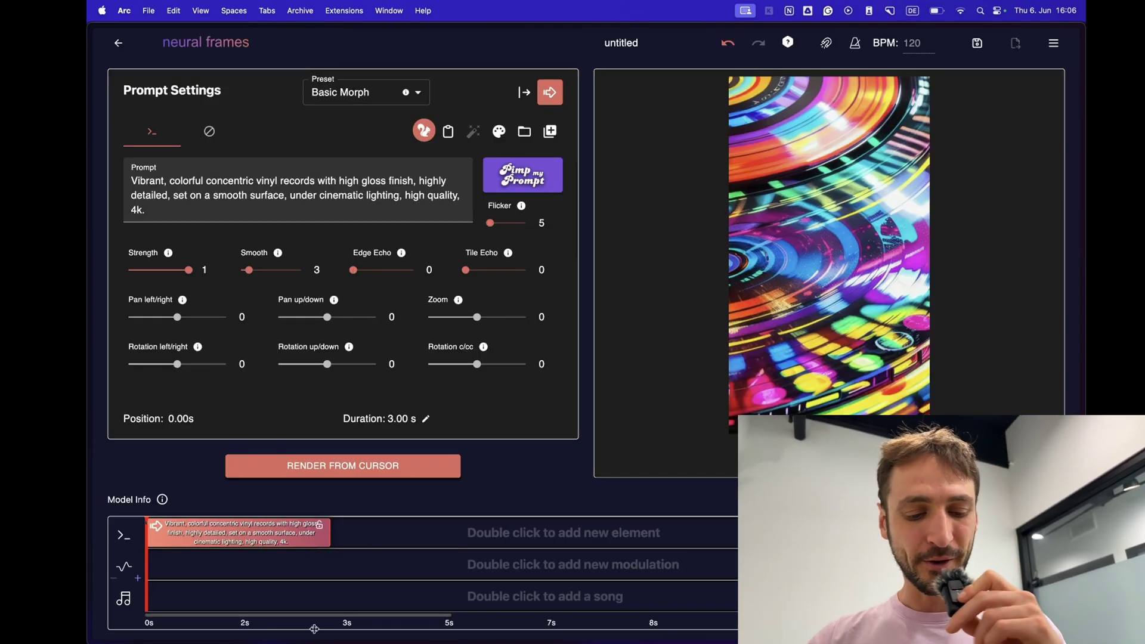
pyautogui.doubleClick(354, 594)
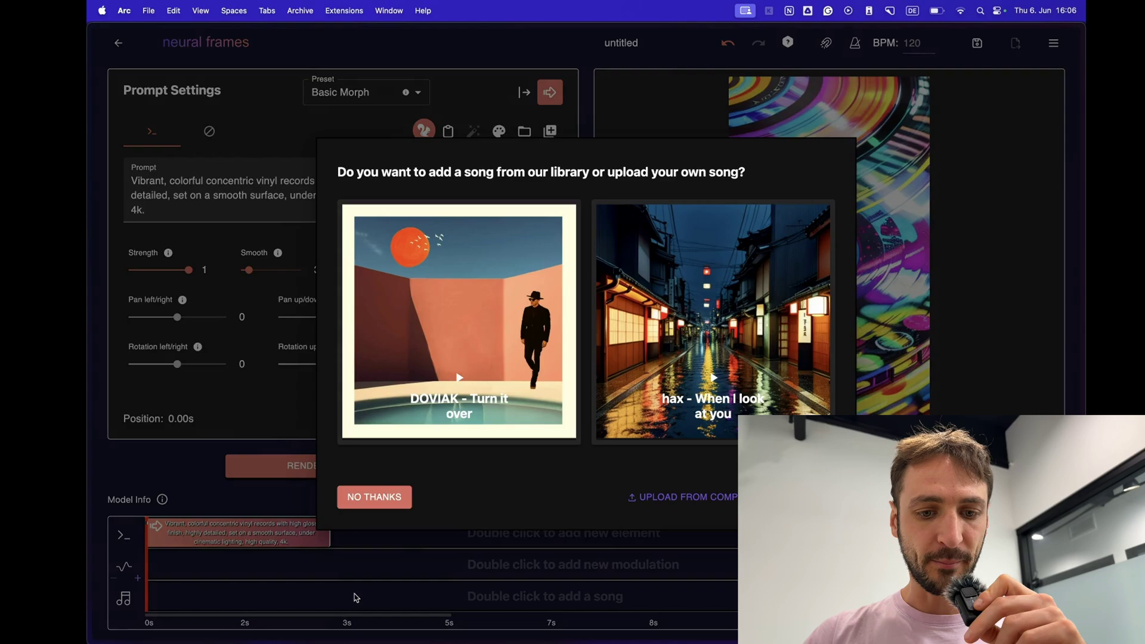
pyautogui.click(663, 501)
pyautogui.doubleClick(384, 286)
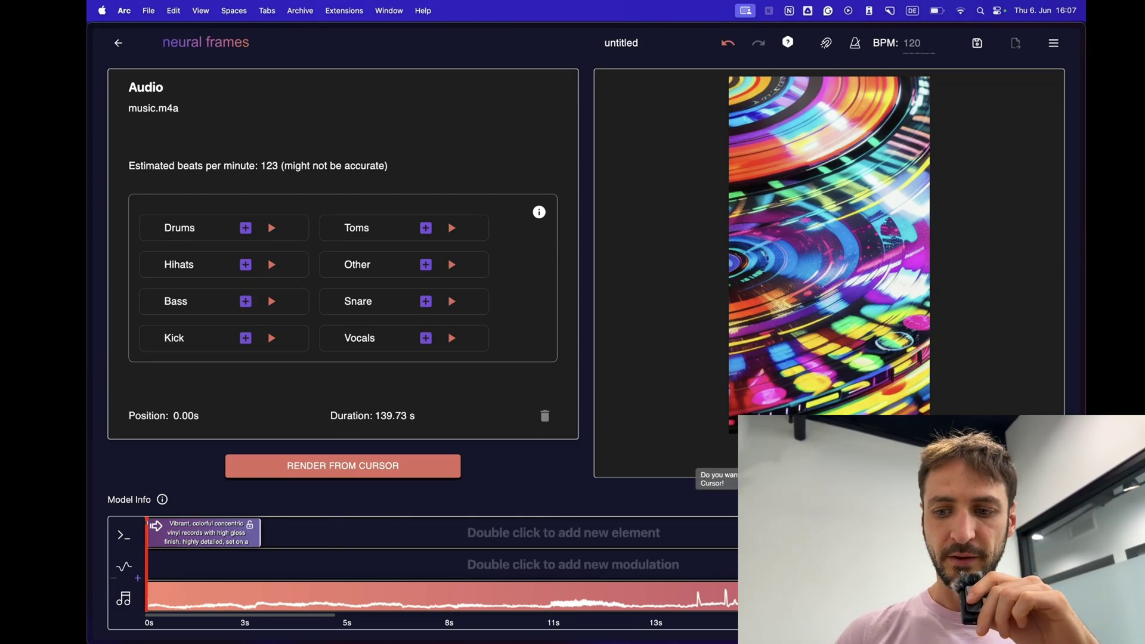
pyautogui.click(793, 456)
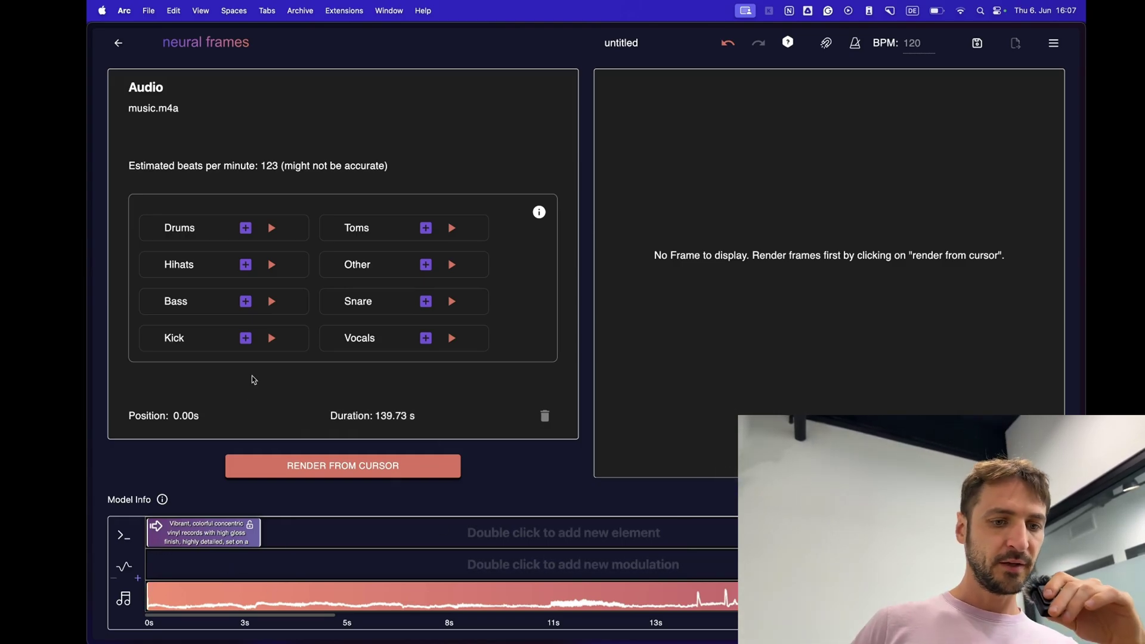
pyautogui.click(247, 539)
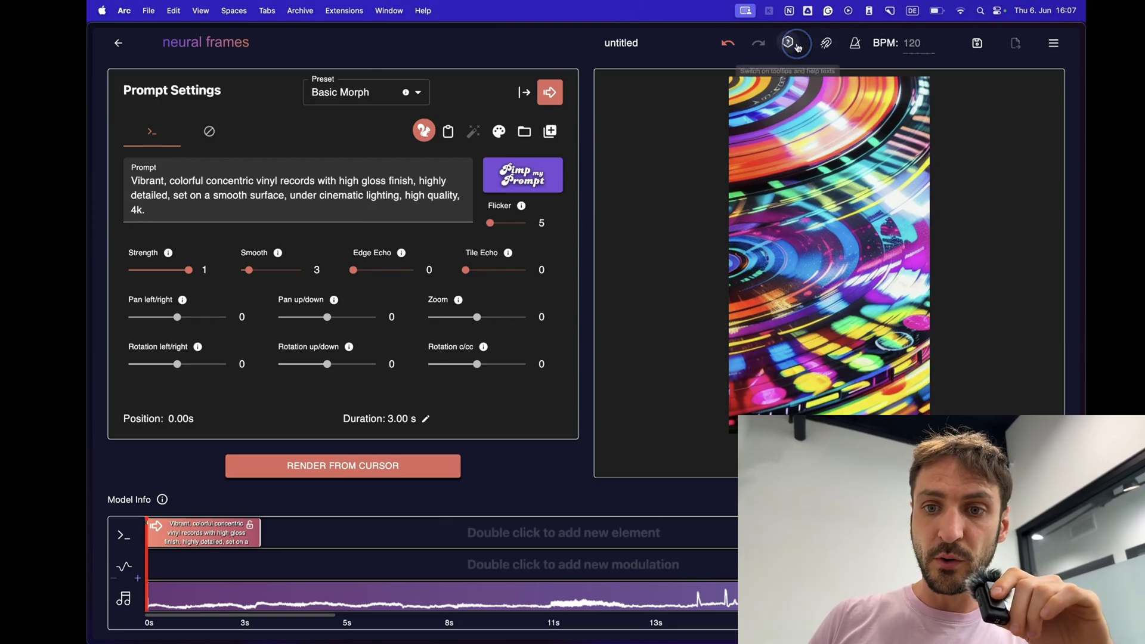
# Step: Preview the motion presets in the vinyl prompt's Preset list, leaving Basic Morph selected
pyautogui.click(338, 96)
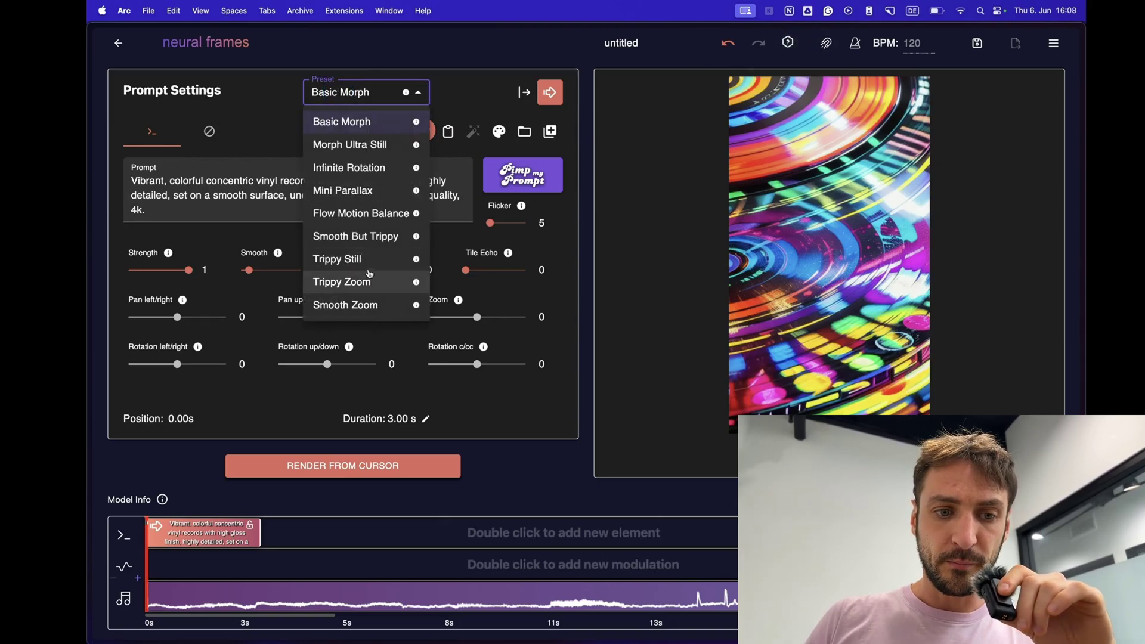
pyautogui.moveTo(419, 284)
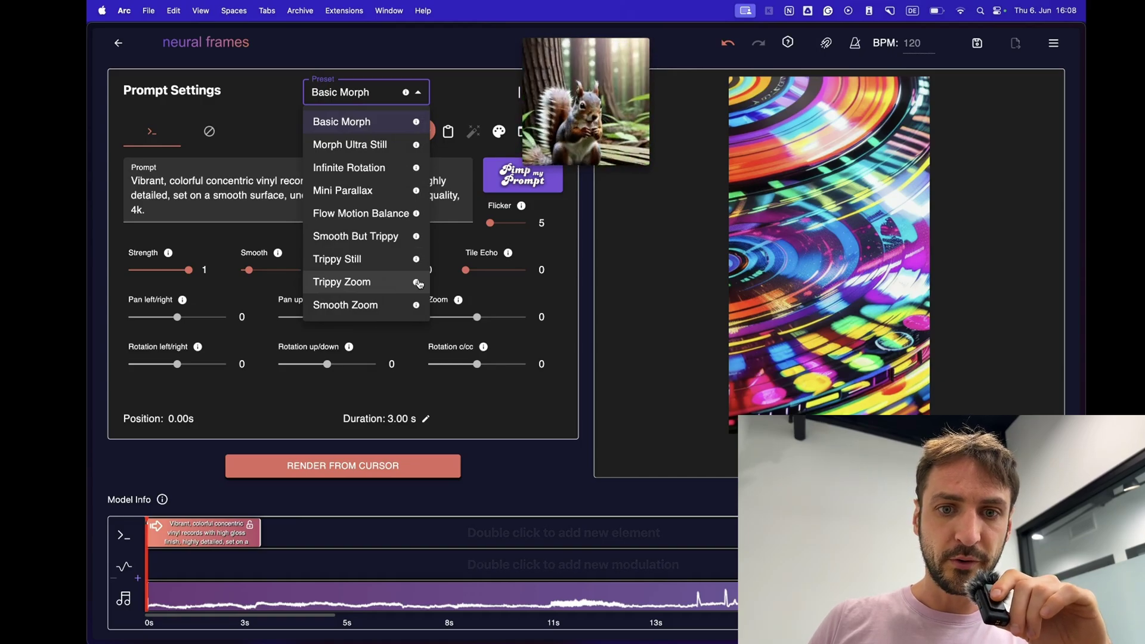
pyautogui.moveTo(418, 309)
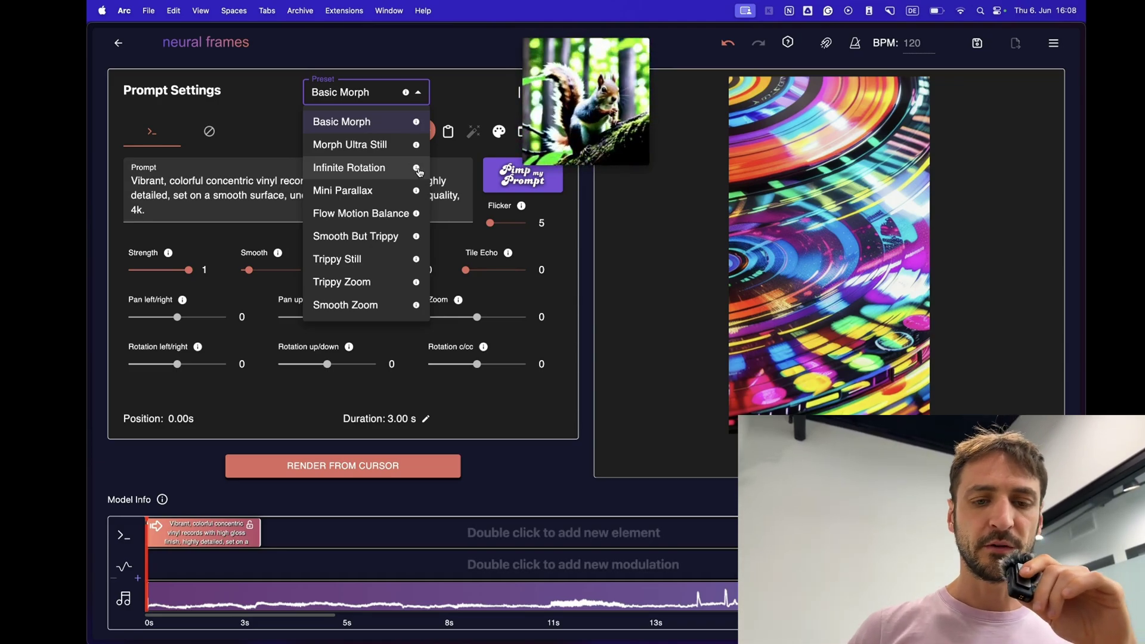
pyautogui.click(495, 216)
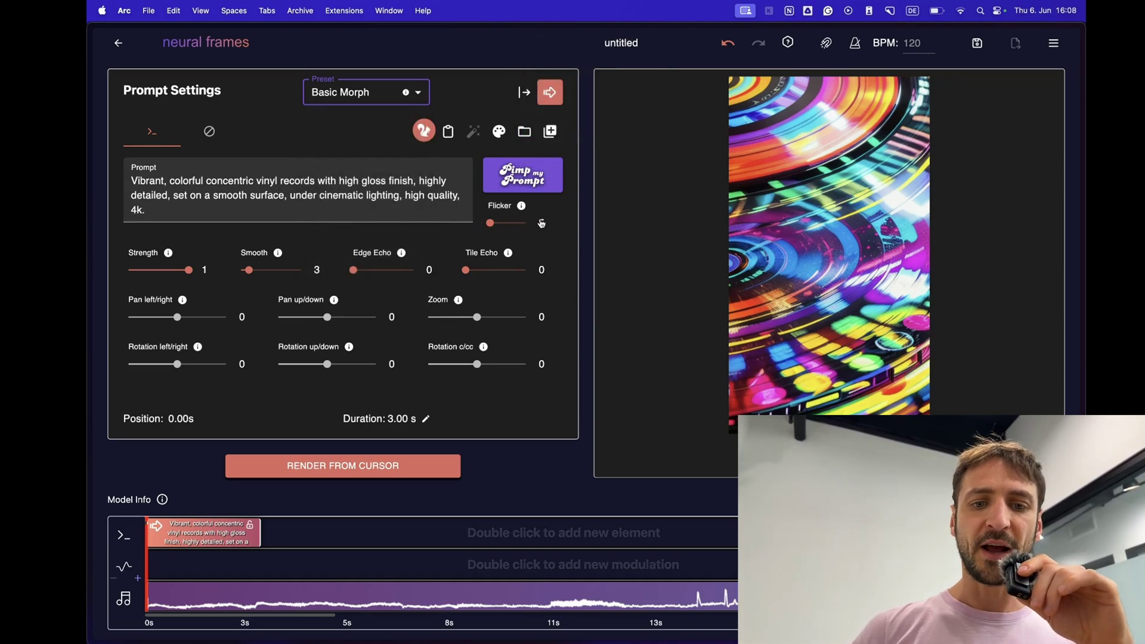
pyautogui.click(399, 100)
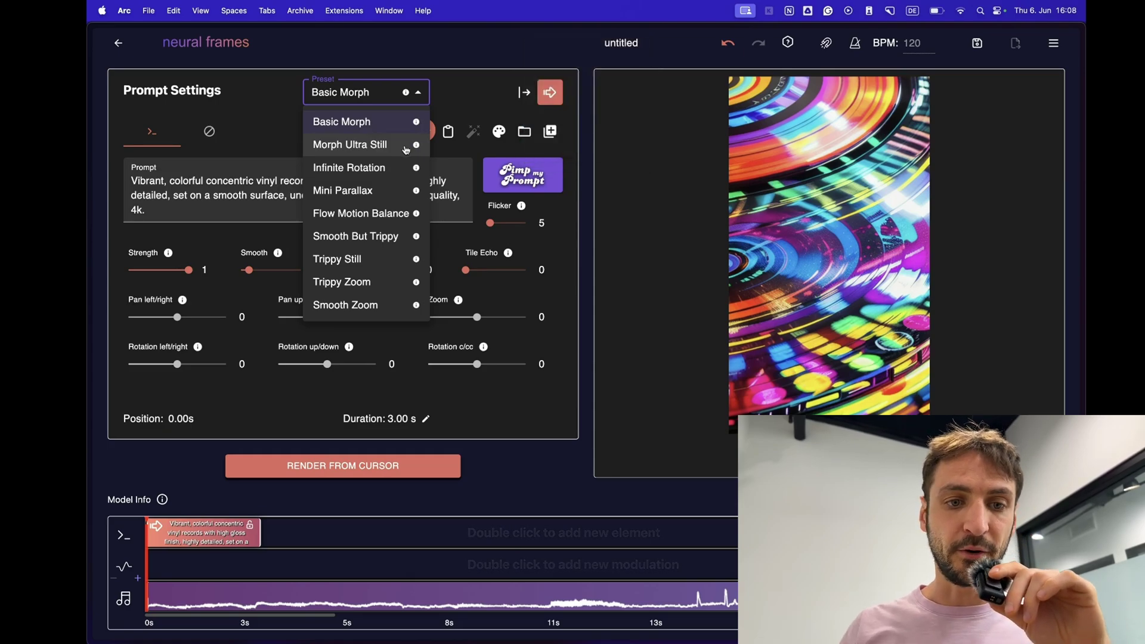
# Step: Apply the Morph Ultra Still preset, set Flicker to 0, and adjust Edge Echo
pyautogui.click(382, 144)
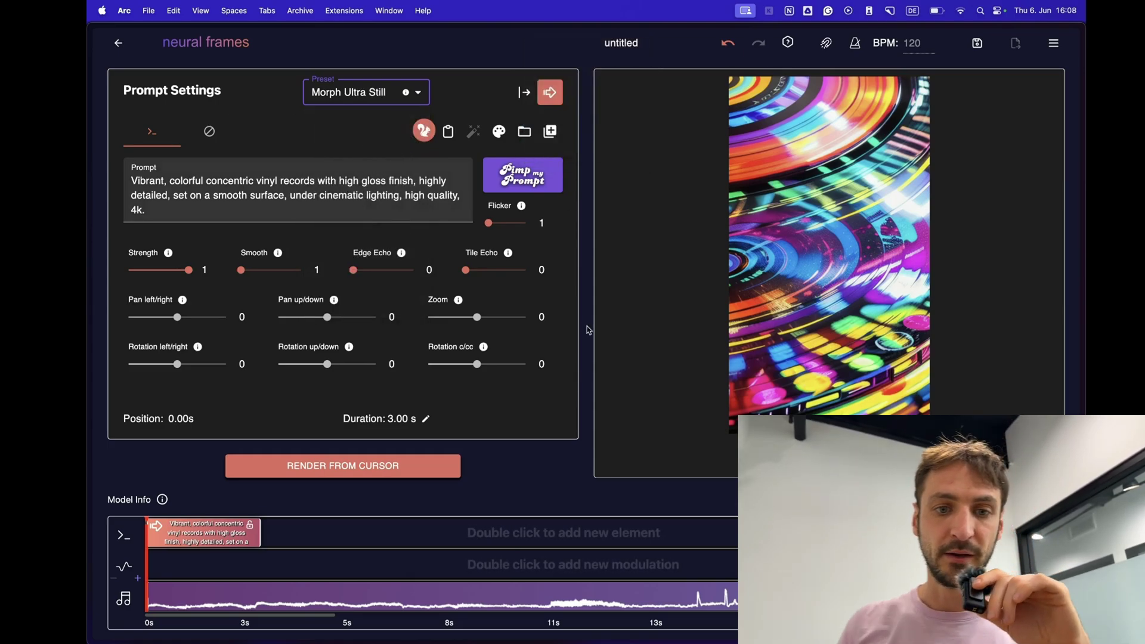
pyautogui.moveTo(510, 229)
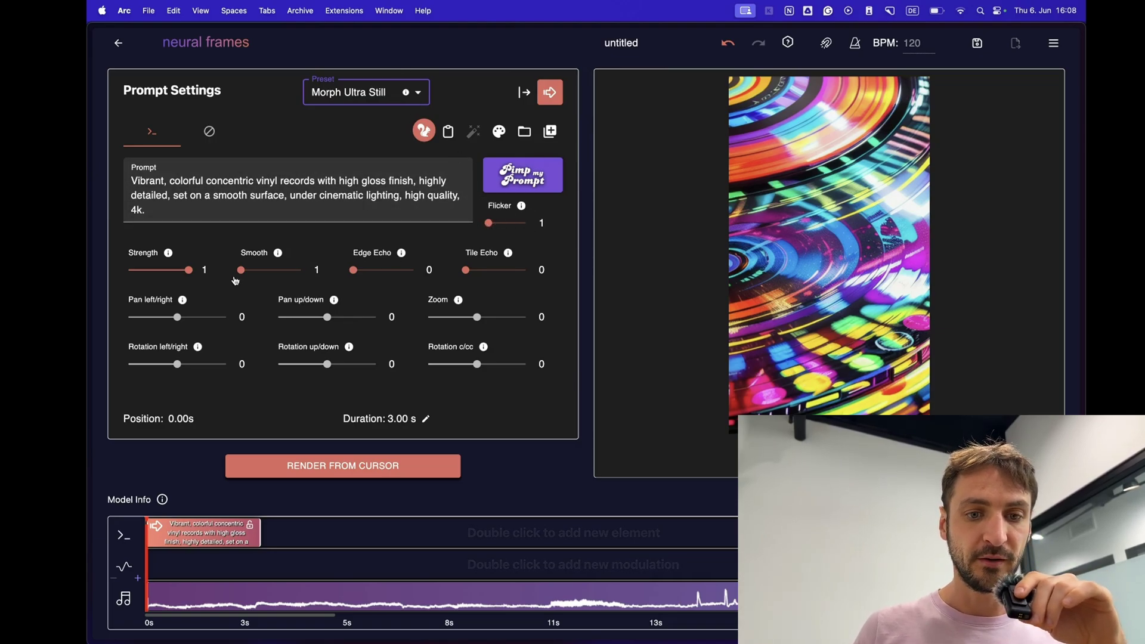
pyautogui.doubleClick(544, 222)
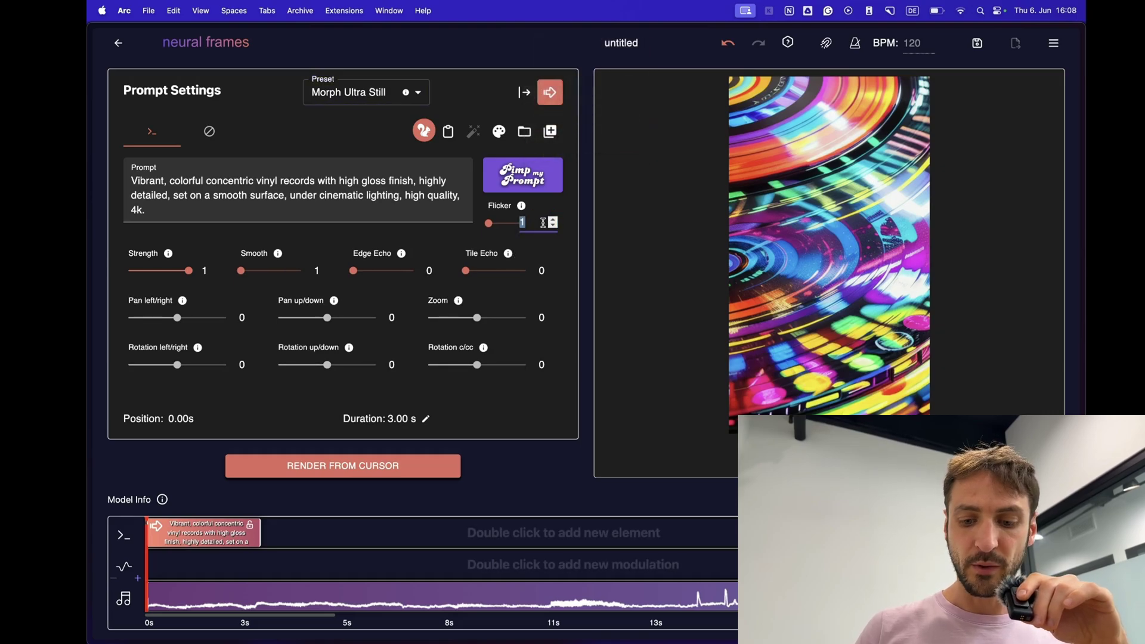
pyautogui.press('Return')
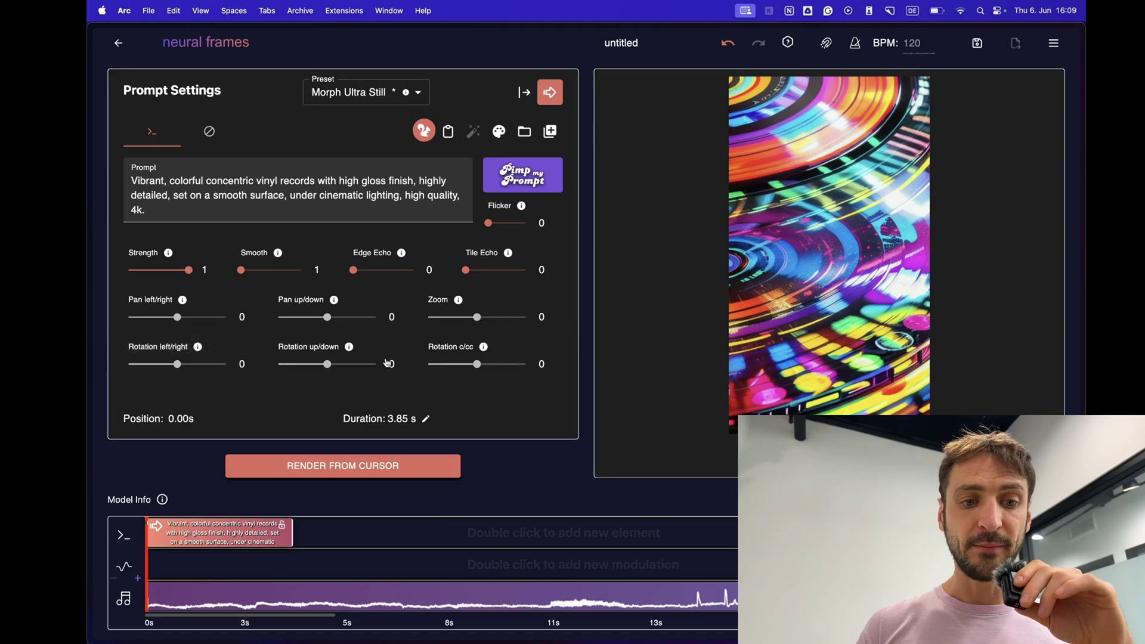
pyautogui.moveTo(353, 270); pyautogui.dragTo(319, 274)
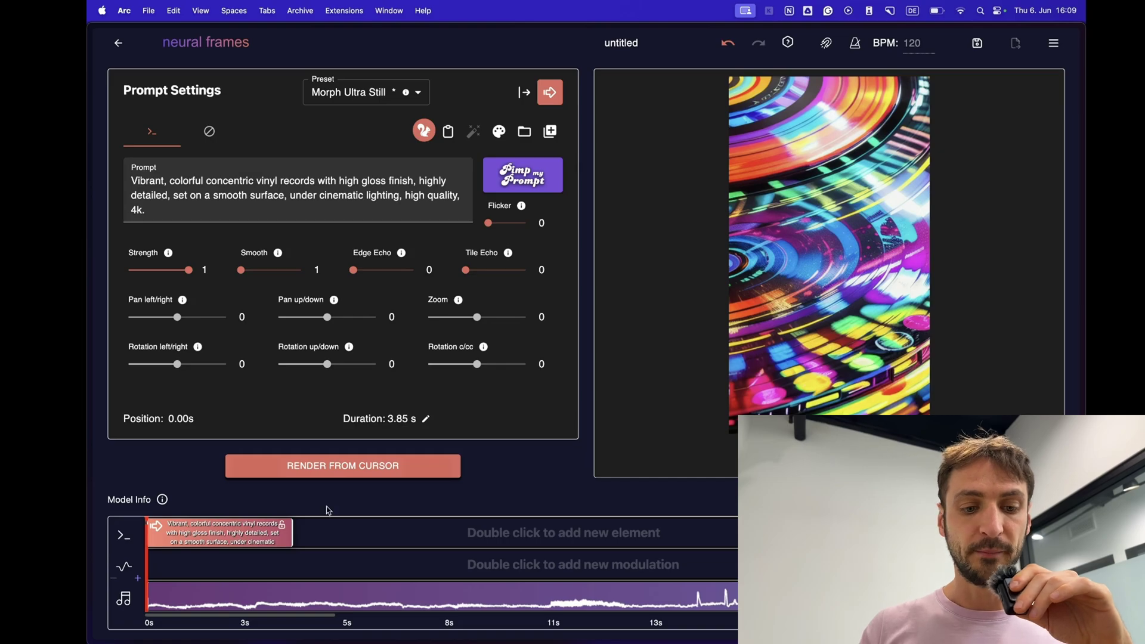
# Step: Add a modulation clip starting at 0 s, stretched across the whole track, with square wave
pyautogui.doubleClick(333, 566)
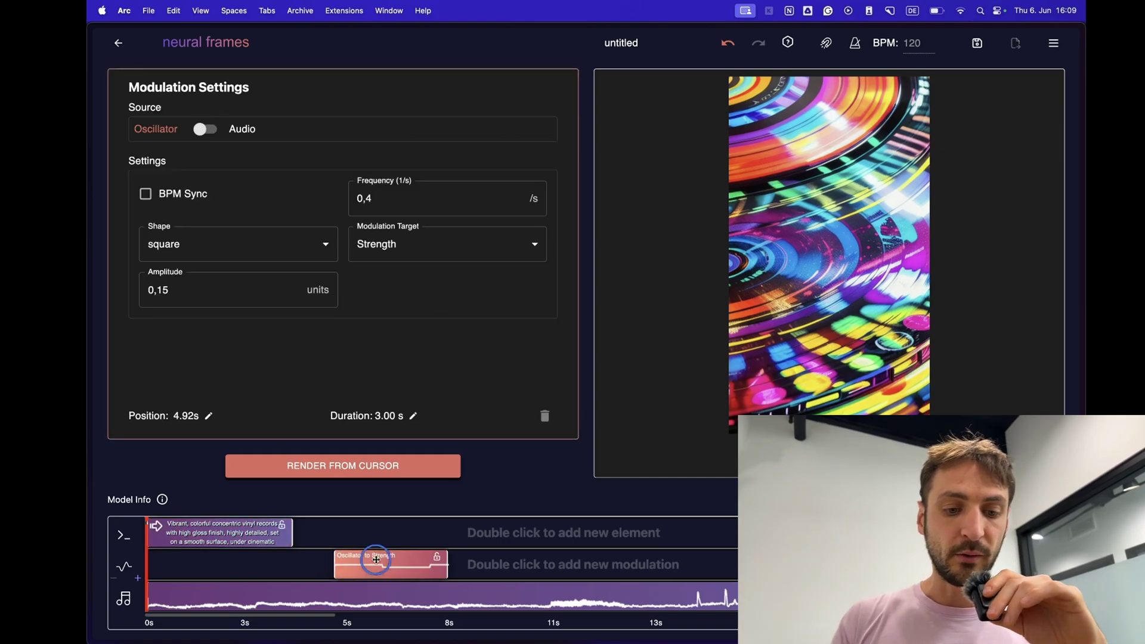
pyautogui.moveTo(371, 561); pyautogui.dragTo(162, 564)
pyautogui.click(468, 556)
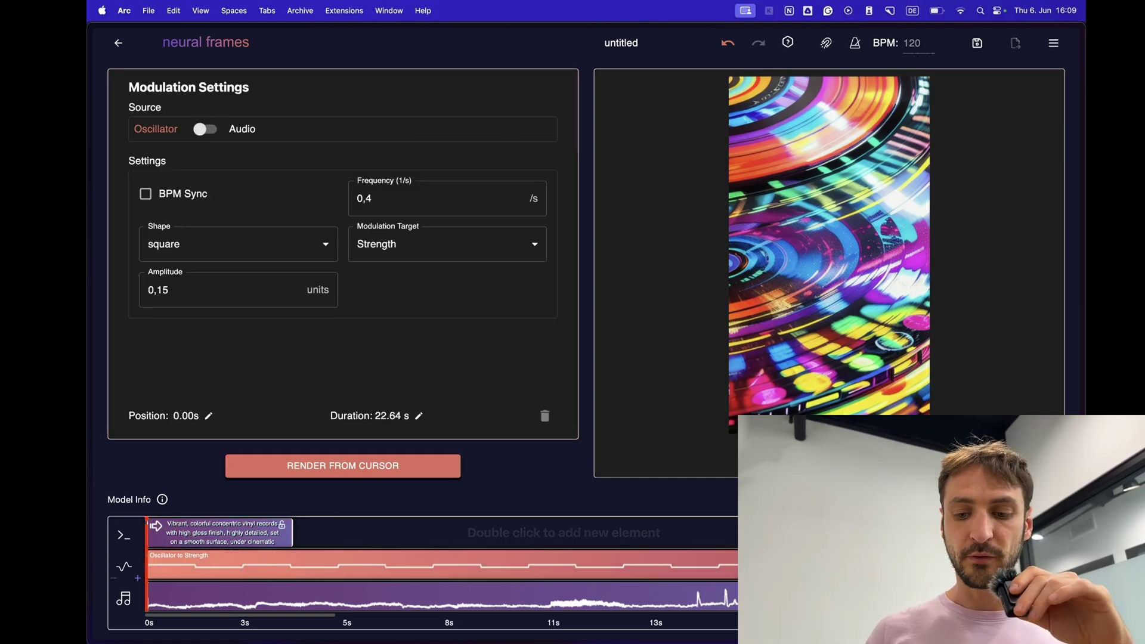
pyautogui.click(289, 241)
pyautogui.click(216, 132)
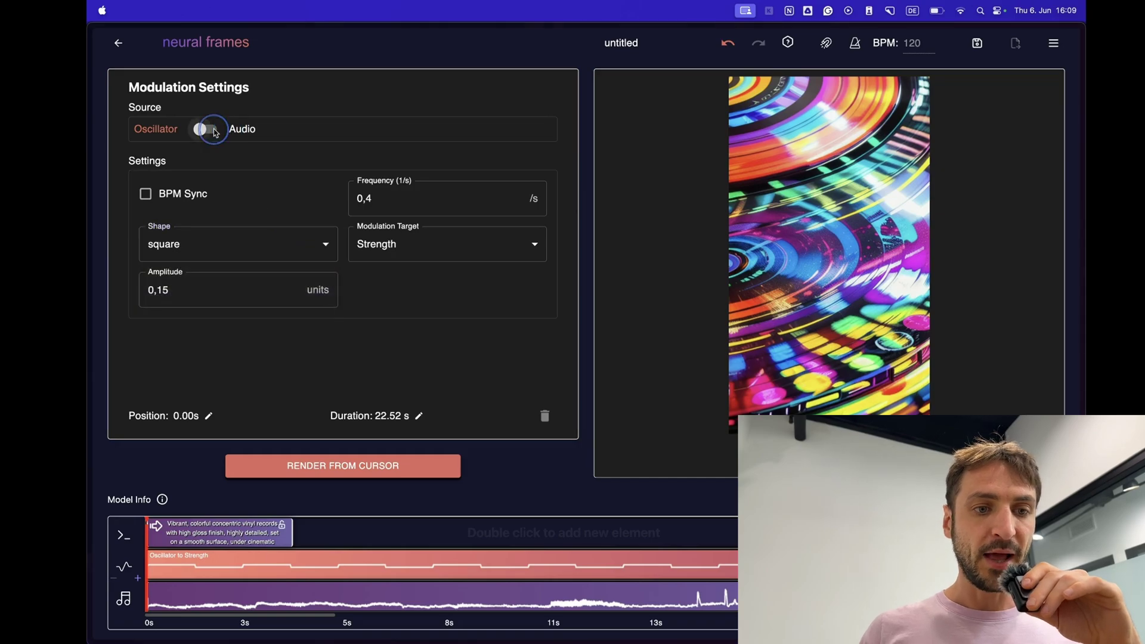
# Step: Drive the modulation from Bass audio to Flicker at amplitude 1, then add a second prompt
pyautogui.click(214, 133)
pyautogui.click(227, 199)
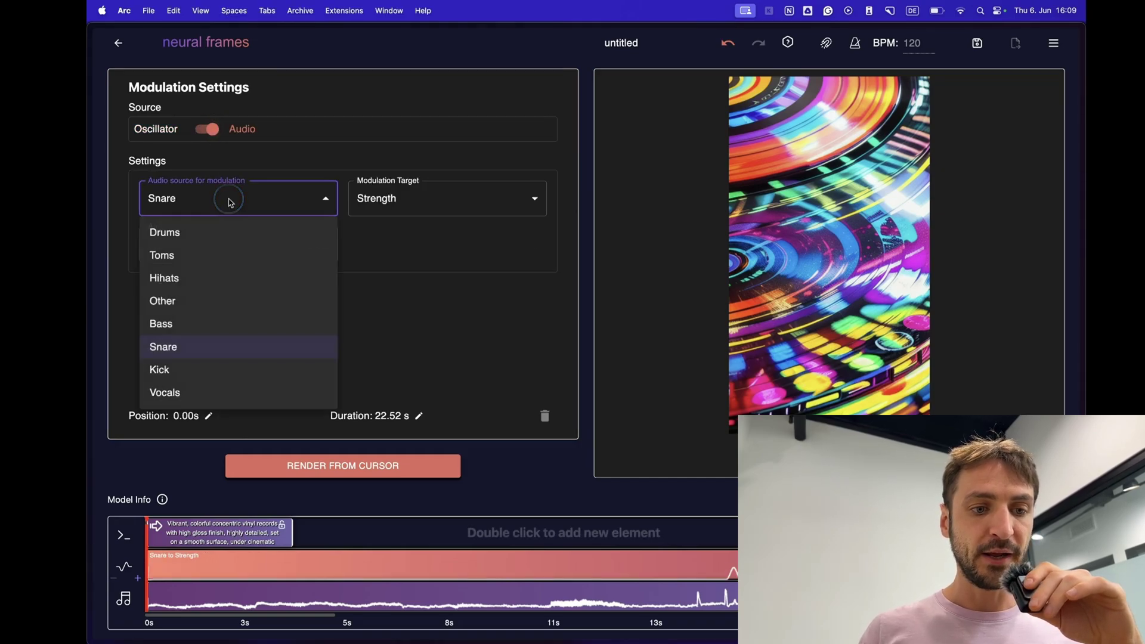
pyautogui.click(205, 324)
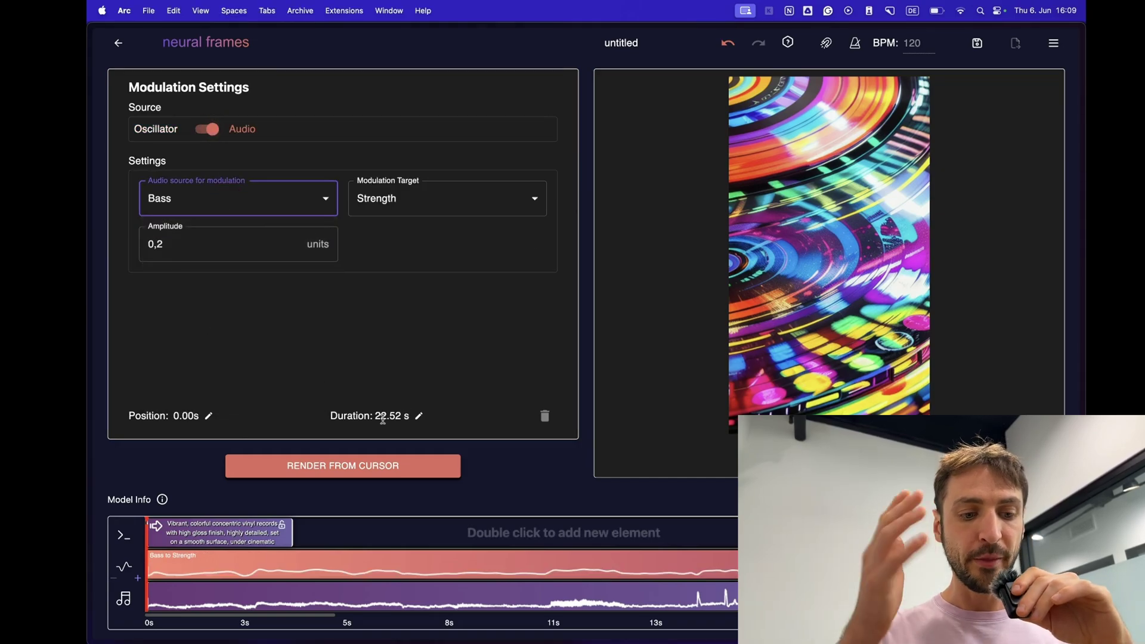
pyautogui.click(406, 186)
pyautogui.click(391, 482)
pyautogui.moveTo(200, 256); pyautogui.dragTo(117, 251)
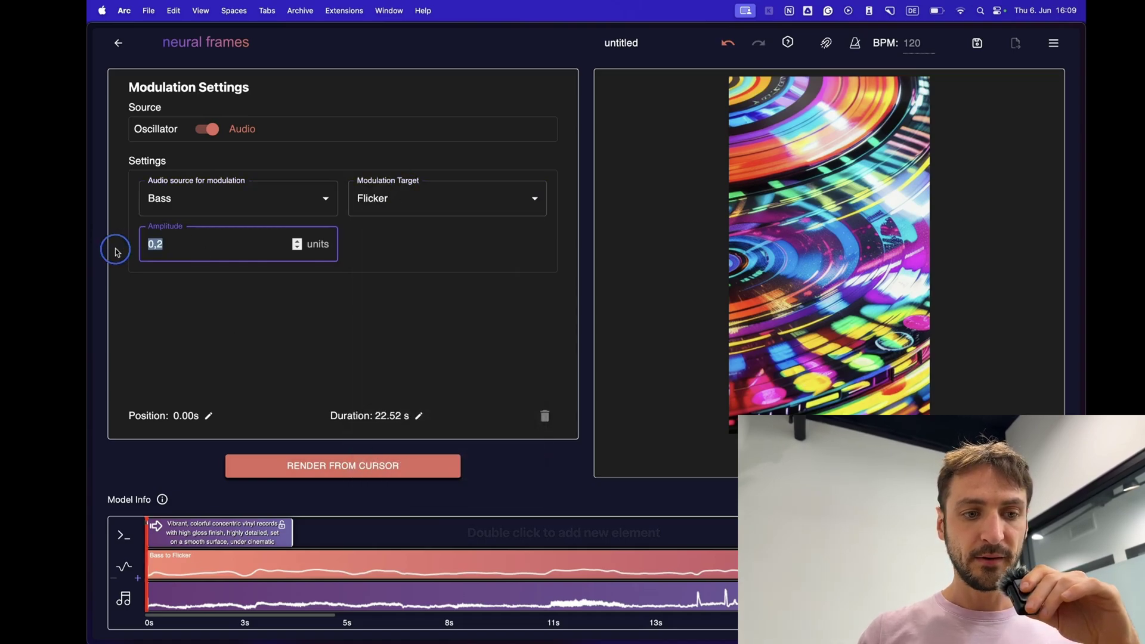
pyautogui.click(343, 272)
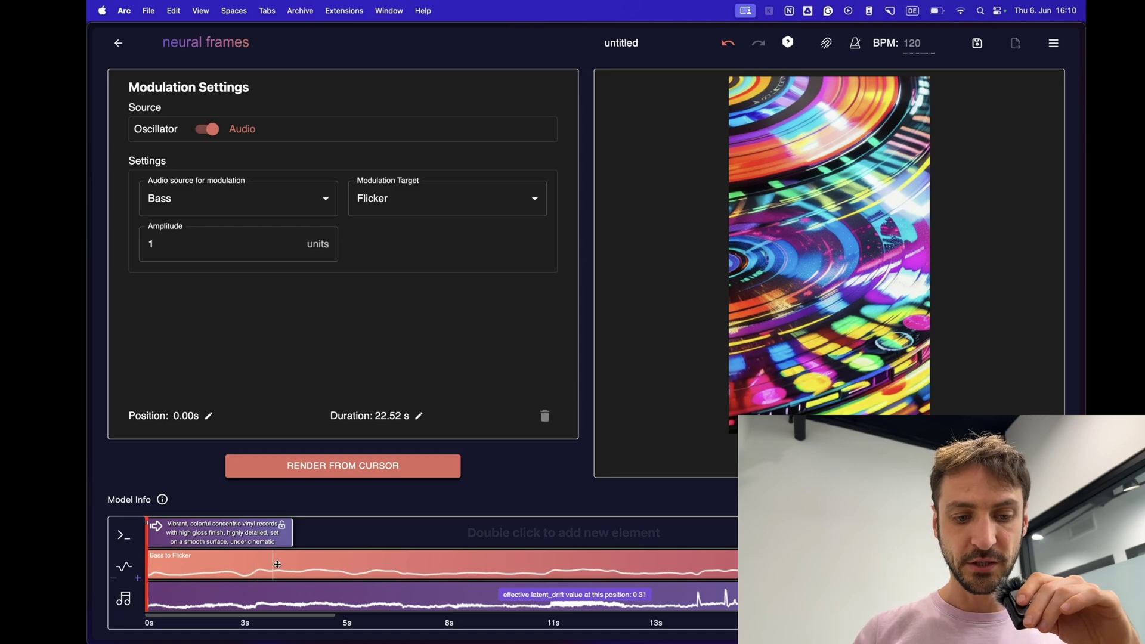
pyautogui.moveTo(292, 526); pyautogui.dragTo(298, 526)
pyautogui.doubleClick(395, 536)
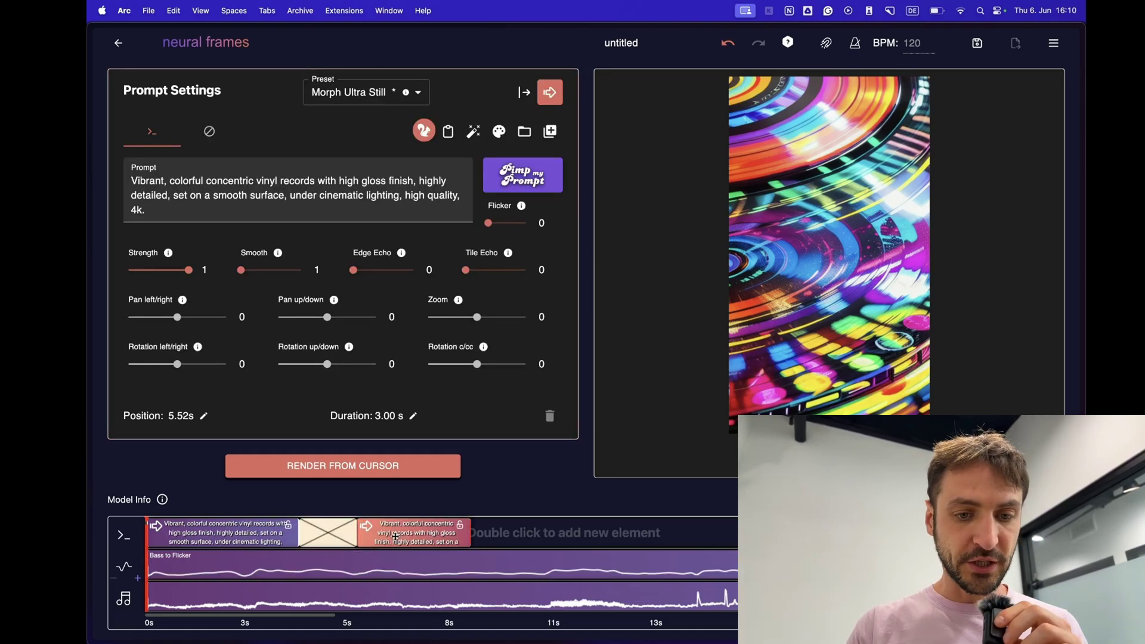
# Step: Ask ChatGPT for concentric circular objects to morph with vinyls, then return to neural frames
pyautogui.press('super+s')
pyautogui.click(170, 146)
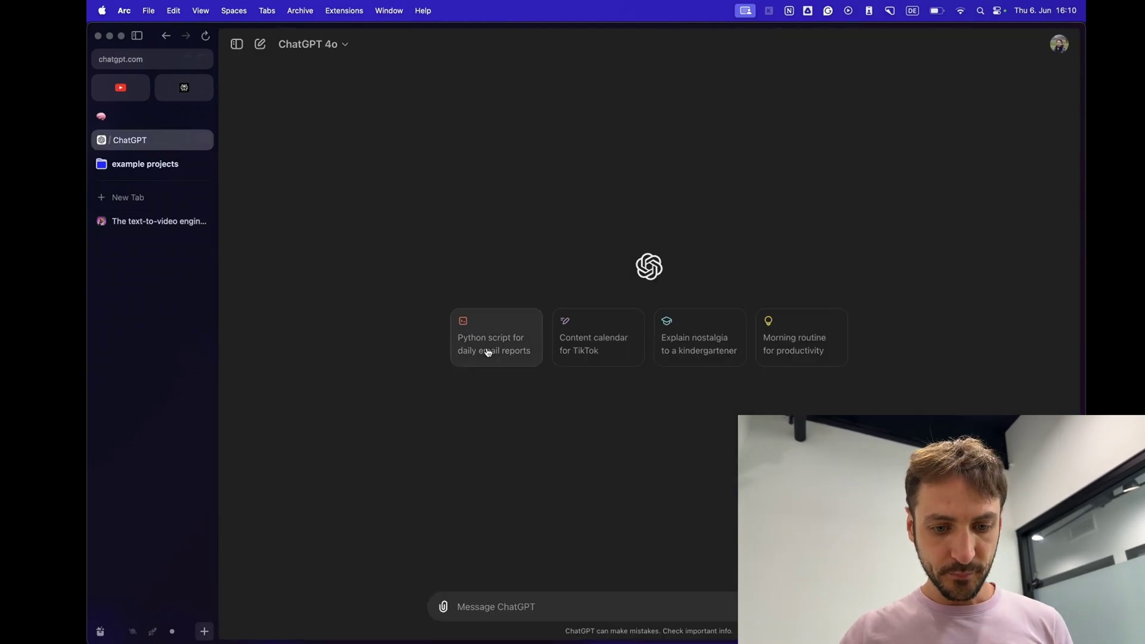
pyautogui.write('hi chatgpt')
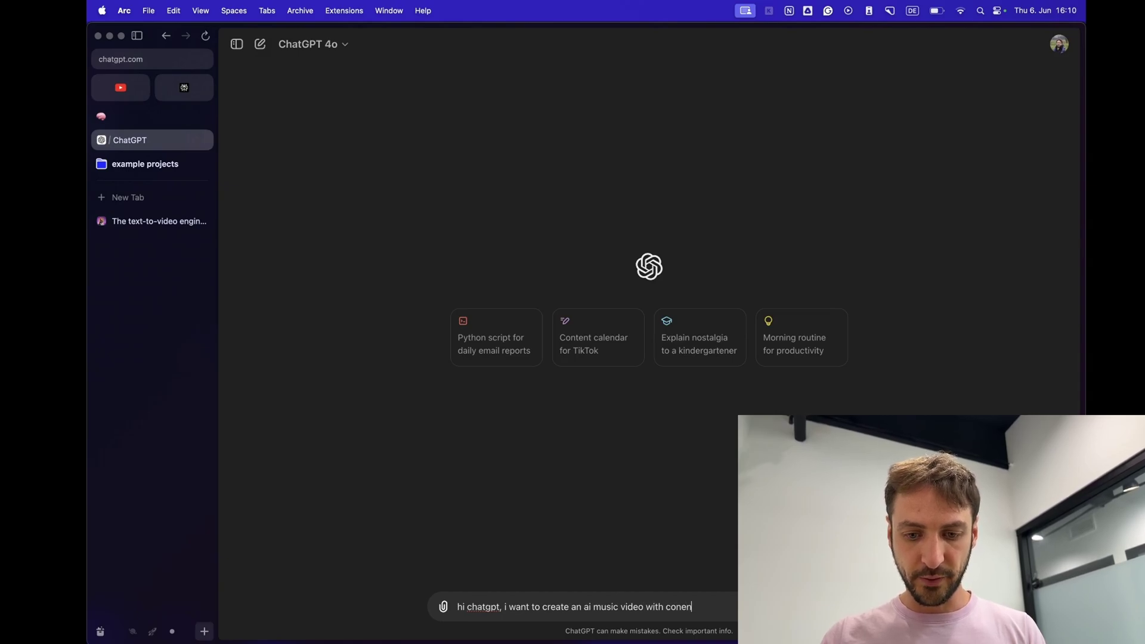
pyautogui.write(', i want to create an ai music video with concentric circular objects, i am starting with vinyls. ')
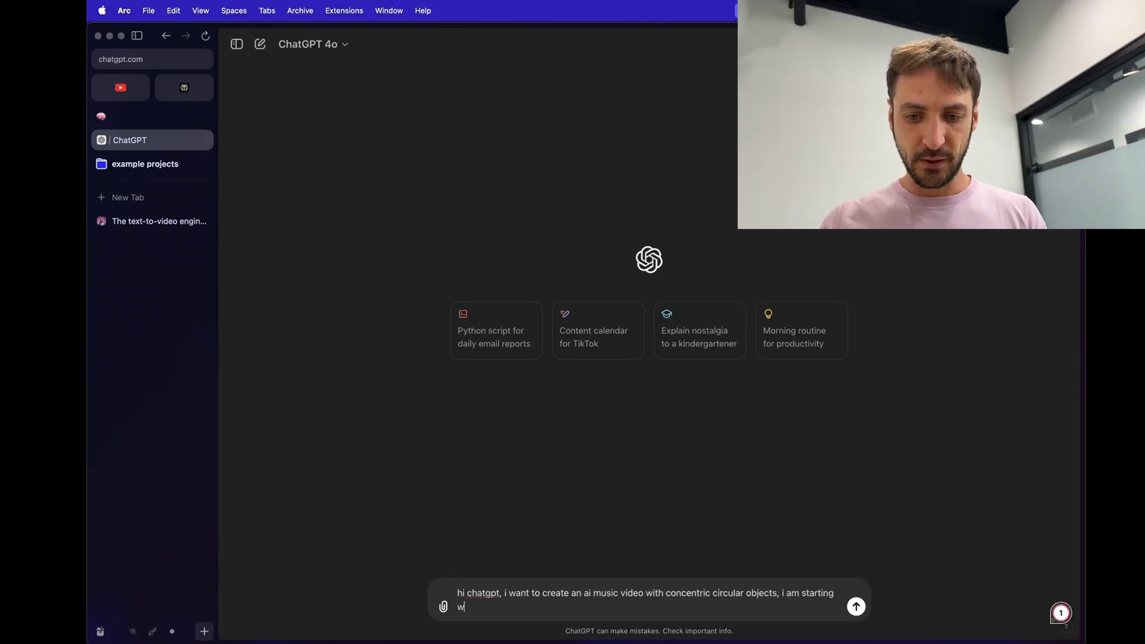
pyautogui.write('the objects should morph into each o')
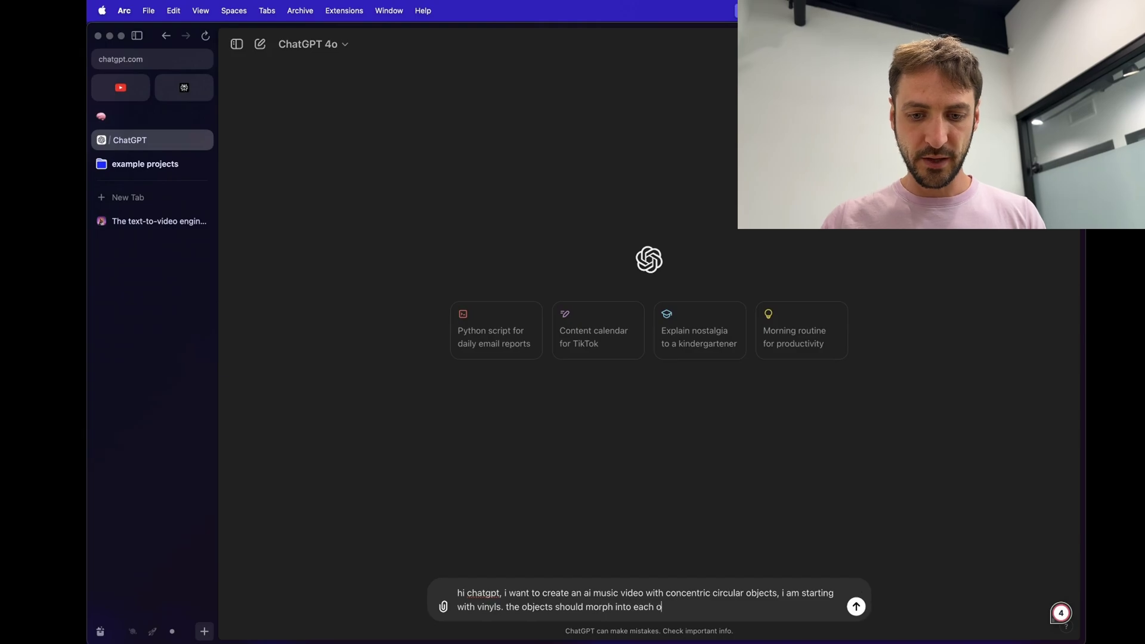
pyautogui.write('ther. which other objects could i use?')
pyautogui.press('Return')
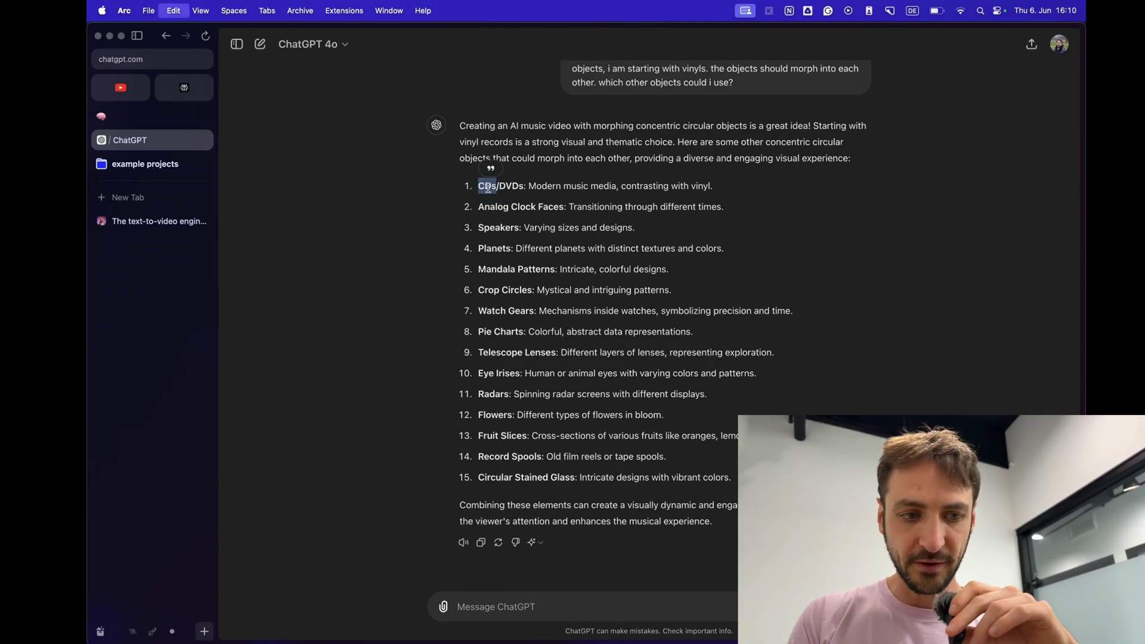
pyautogui.click(121, 225)
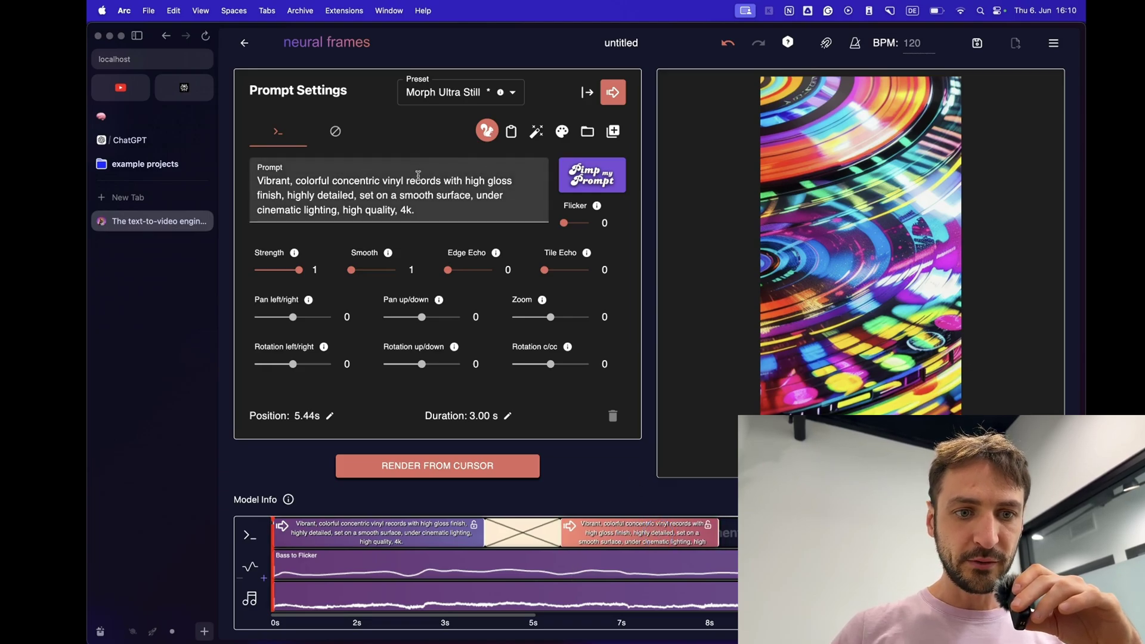
# Step: Replace 'vinyl records' with 'CDs' in the second prompt, extend it to 4.68 s, and render
pyautogui.click(406, 179)
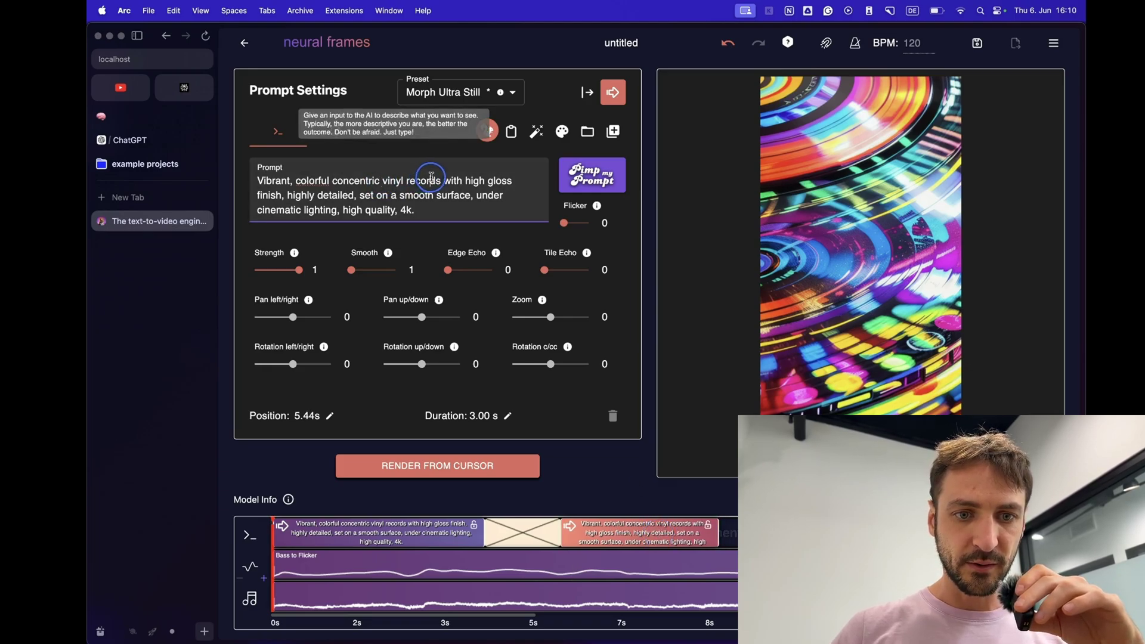
pyautogui.moveTo(440, 179); pyautogui.dragTo(395, 179)
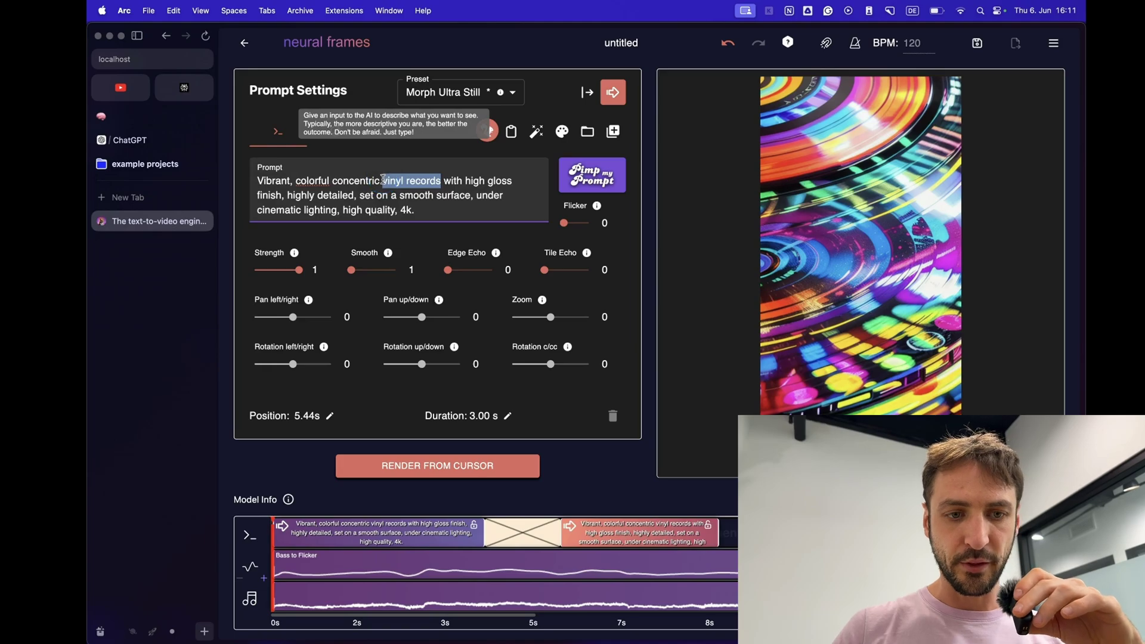
pyautogui.write('CDs')
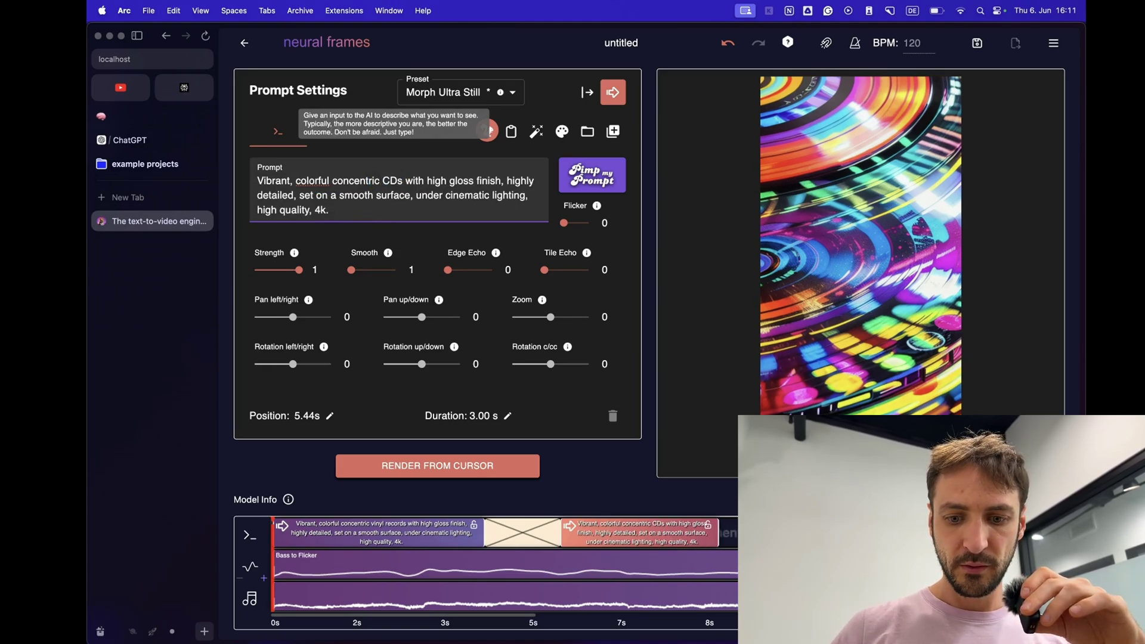
pyautogui.moveTo(717, 525); pyautogui.dragTo(865, 525)
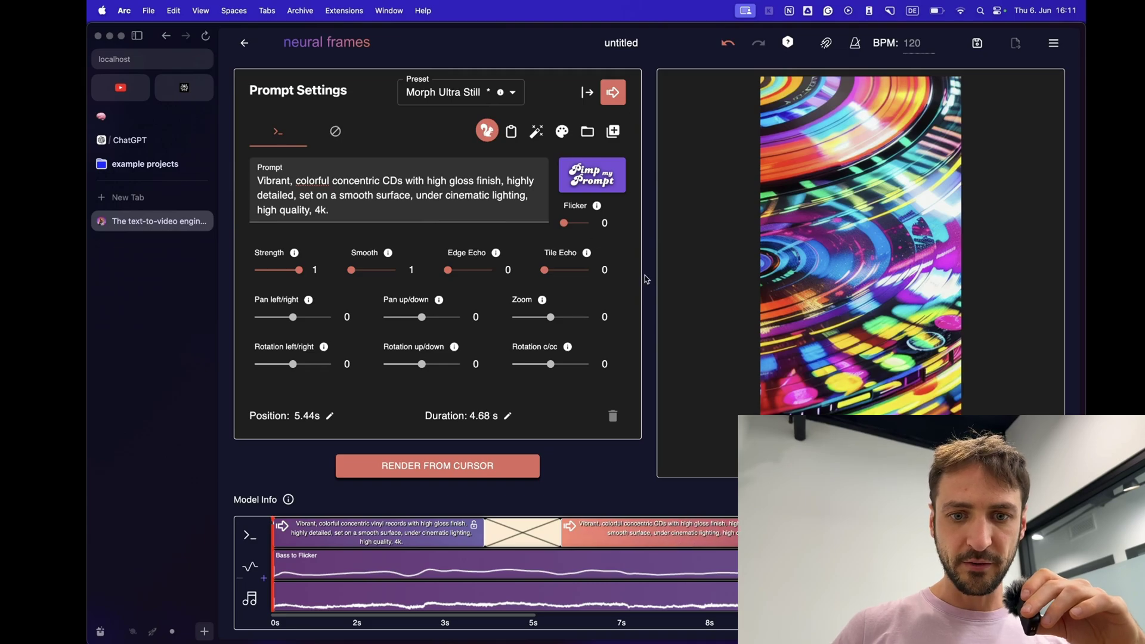
pyautogui.click(460, 468)
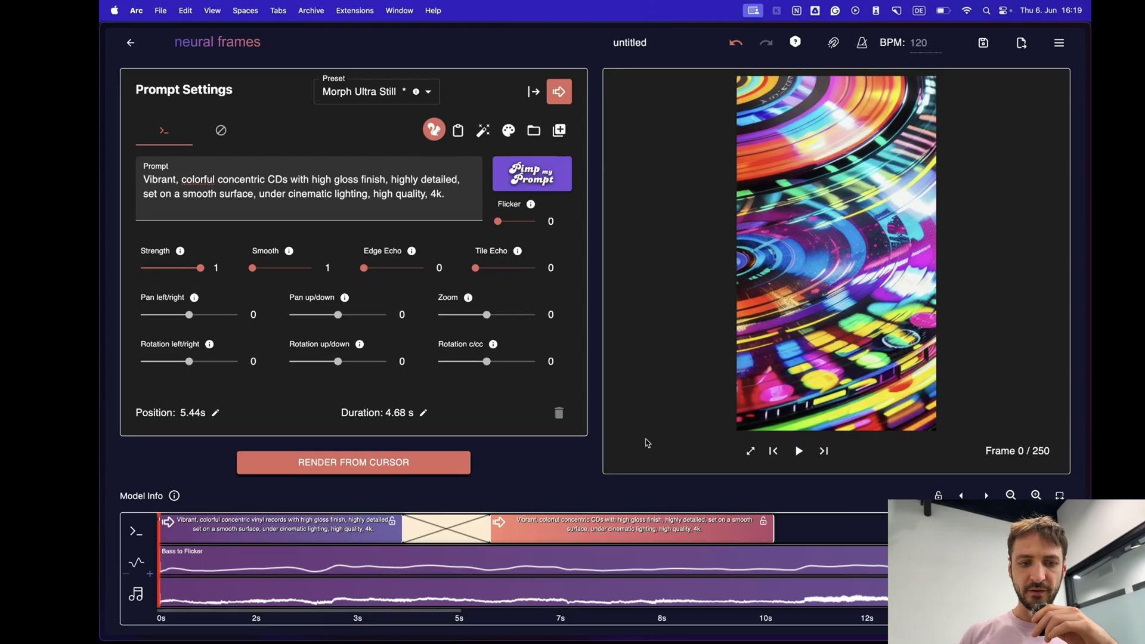
# Step: Play the rendered vinyl-to-CD morph, scrub back to about 5 s, and select the Bass to Flicker clip
pyautogui.press('space')
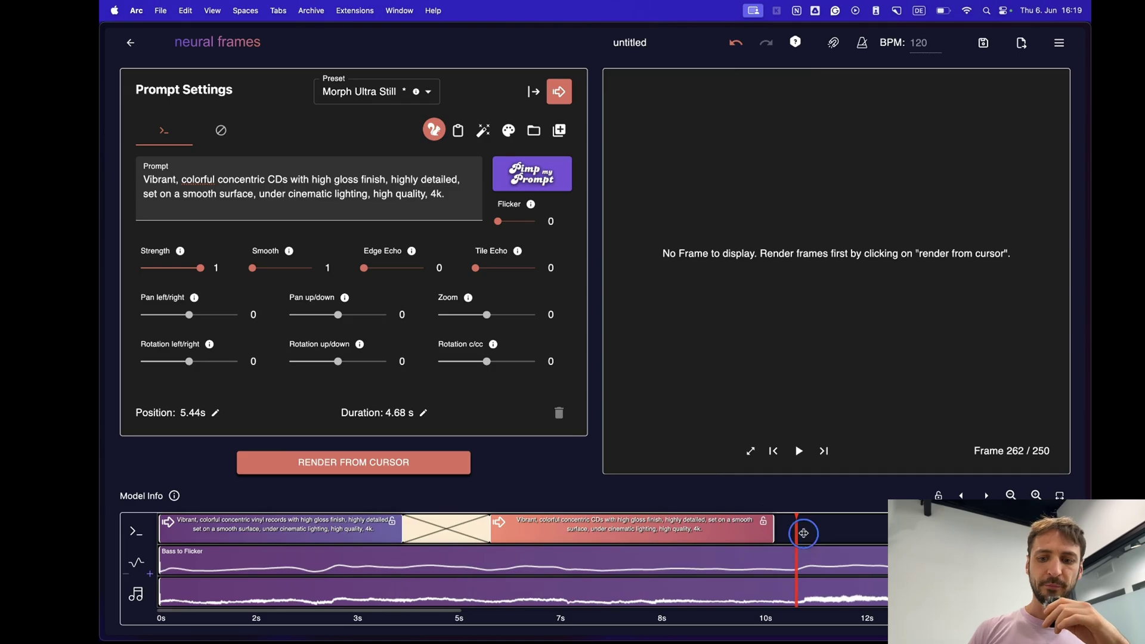
pyautogui.moveTo(803, 533); pyautogui.dragTo(635, 571)
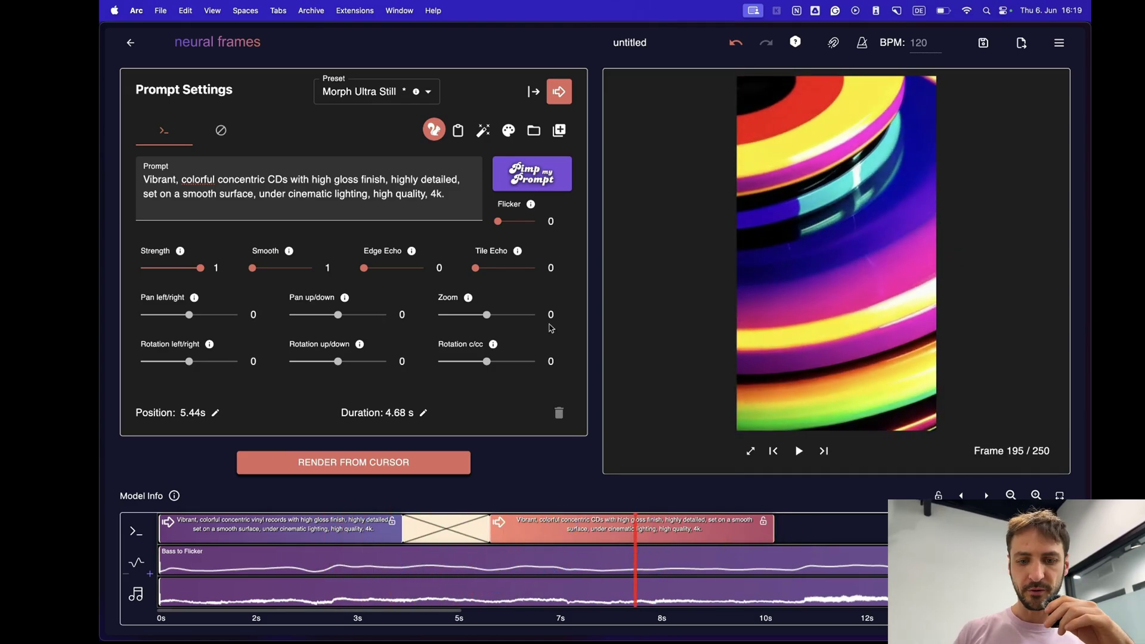
pyautogui.click(589, 569)
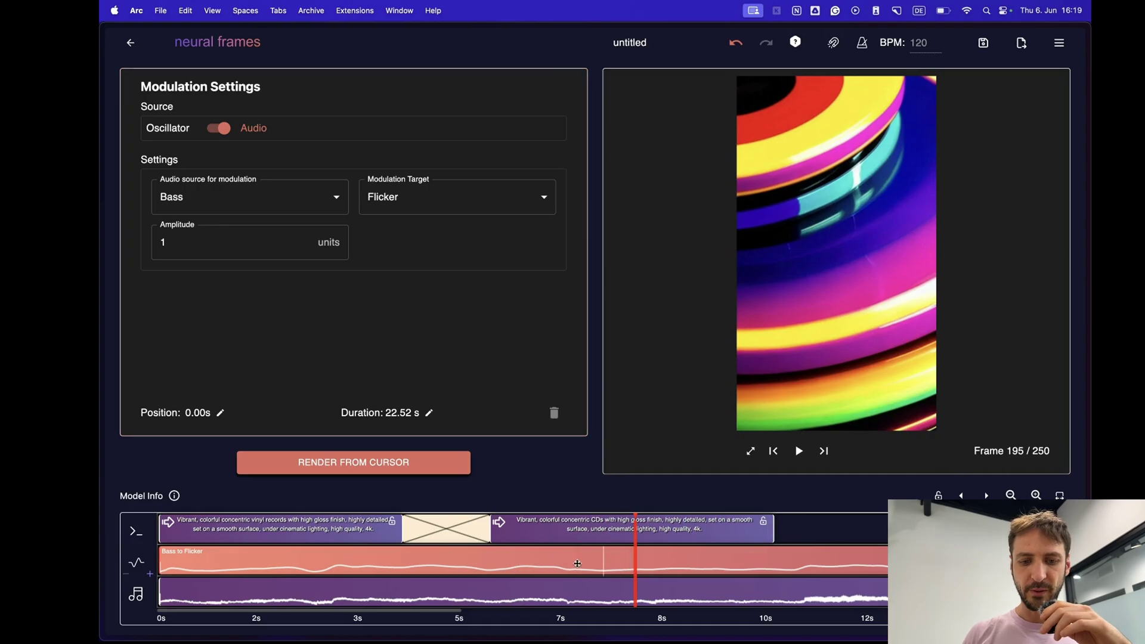
# Step: Zoom the timeline out and shorten the Bass to Flicker modulation to about 5 s
pyautogui.moveTo(638, 559); pyautogui.dragTo(488, 557)
pyautogui.click(1010, 494)
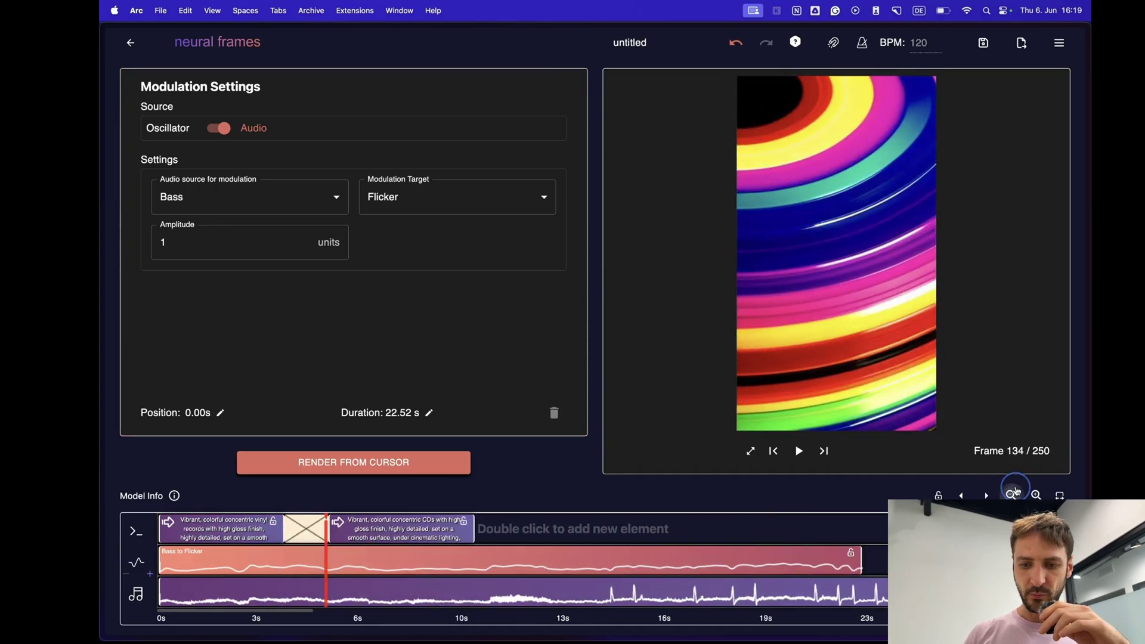
pyautogui.click(1010, 494)
pyautogui.click(1010, 494)
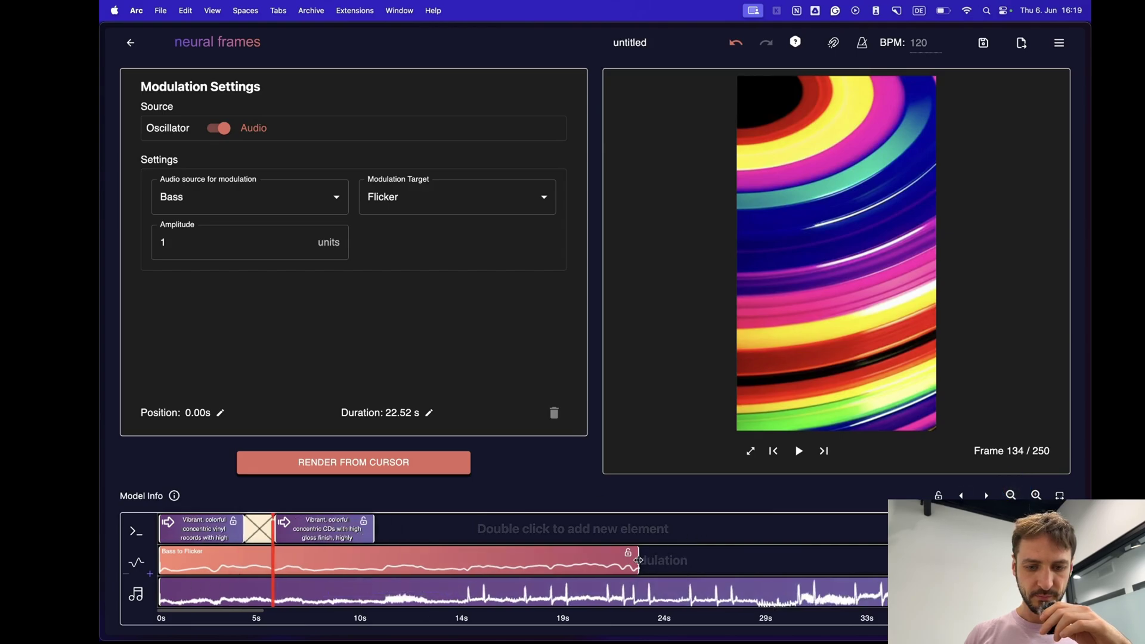
pyautogui.moveTo(638, 560); pyautogui.dragTo(266, 557)
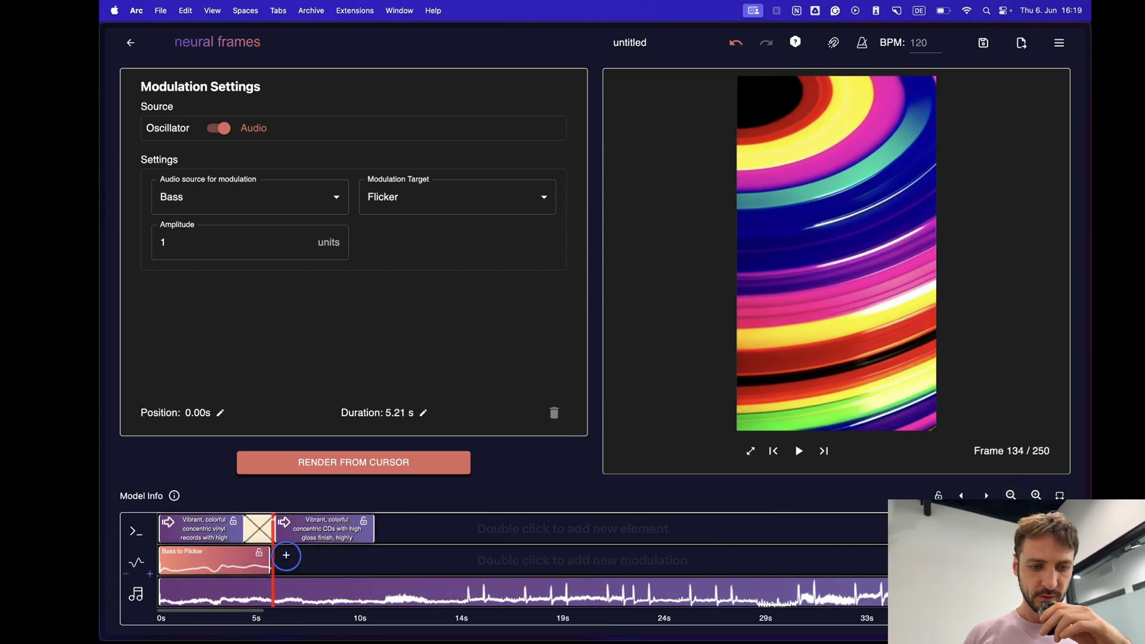
# Step: Add a second modulation clip after the first, stretch it, and set amplitude 4
pyautogui.click(286, 555)
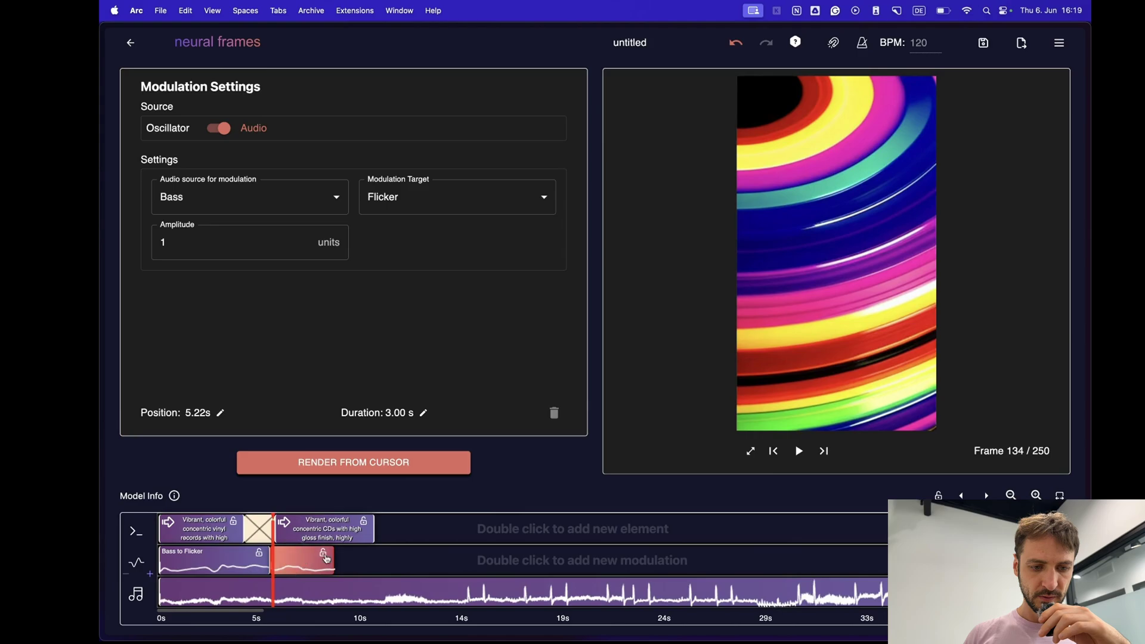
pyautogui.moveTo(335, 555); pyautogui.dragTo(370, 554)
pyautogui.click(201, 239)
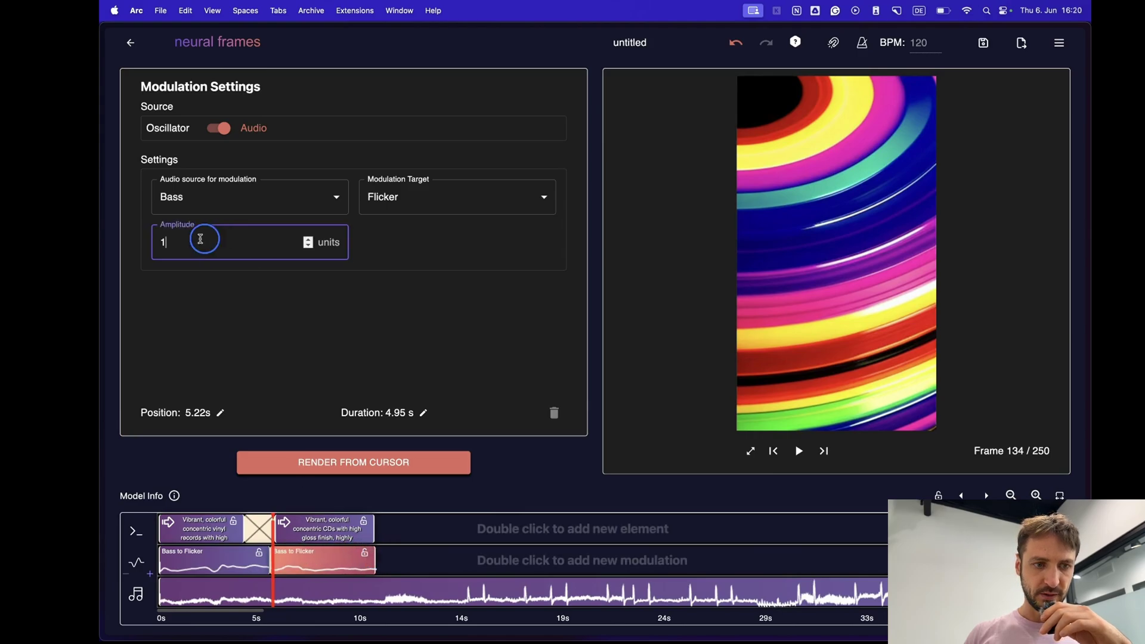
pyautogui.write('4')
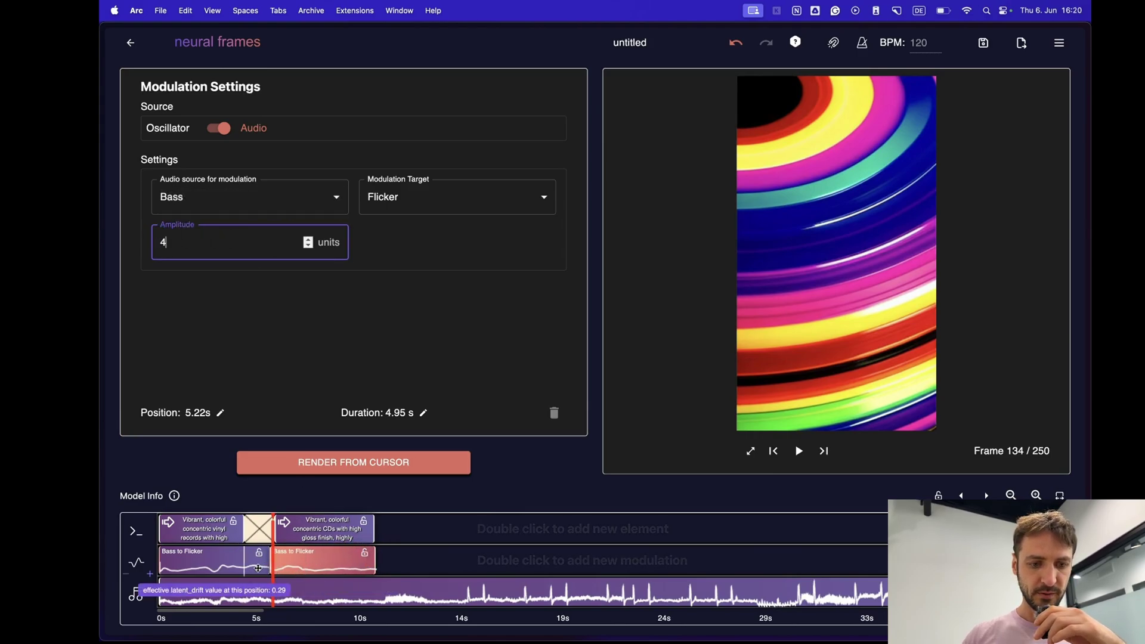
pyautogui.click(258, 566)
pyautogui.click(276, 564)
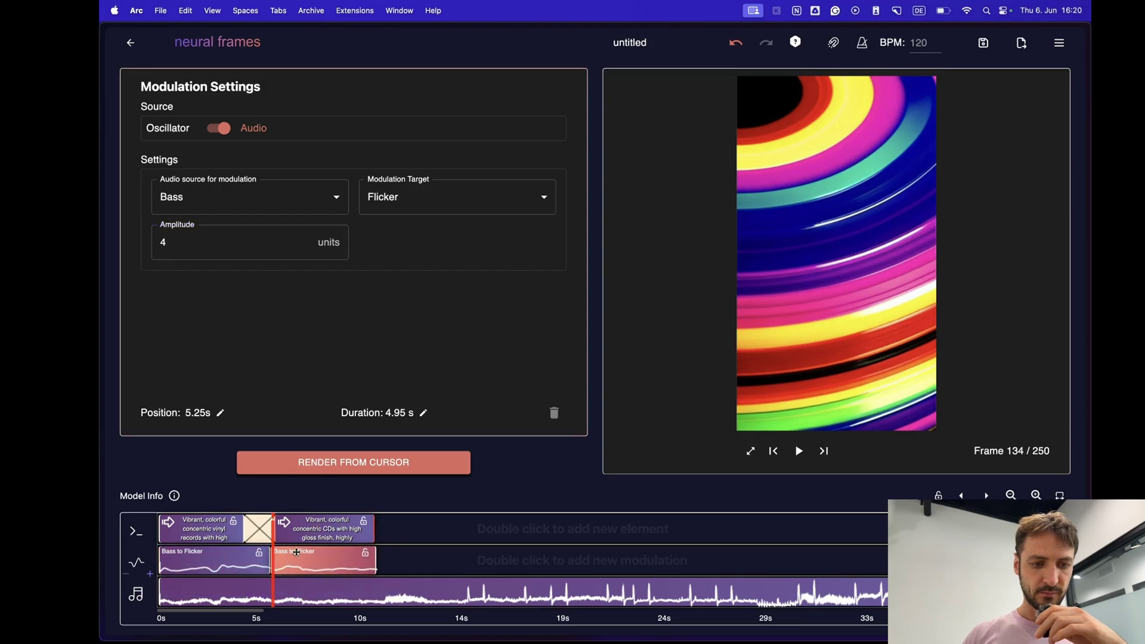
pyautogui.click(274, 552)
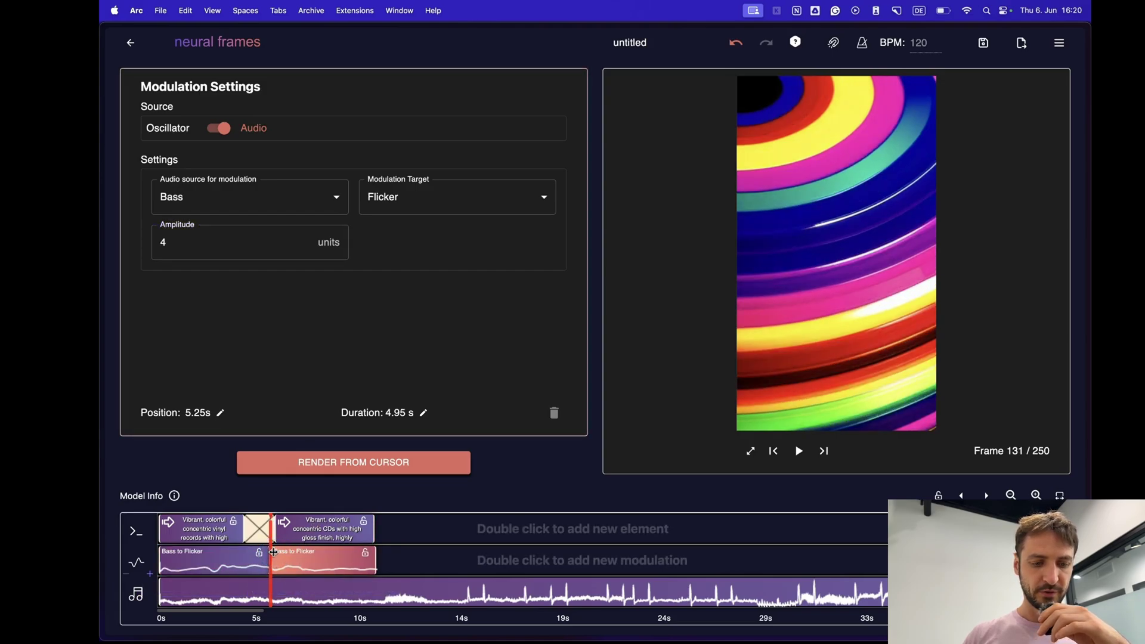
# Step: Add another modulation track and play the preview
pyautogui.click(150, 574)
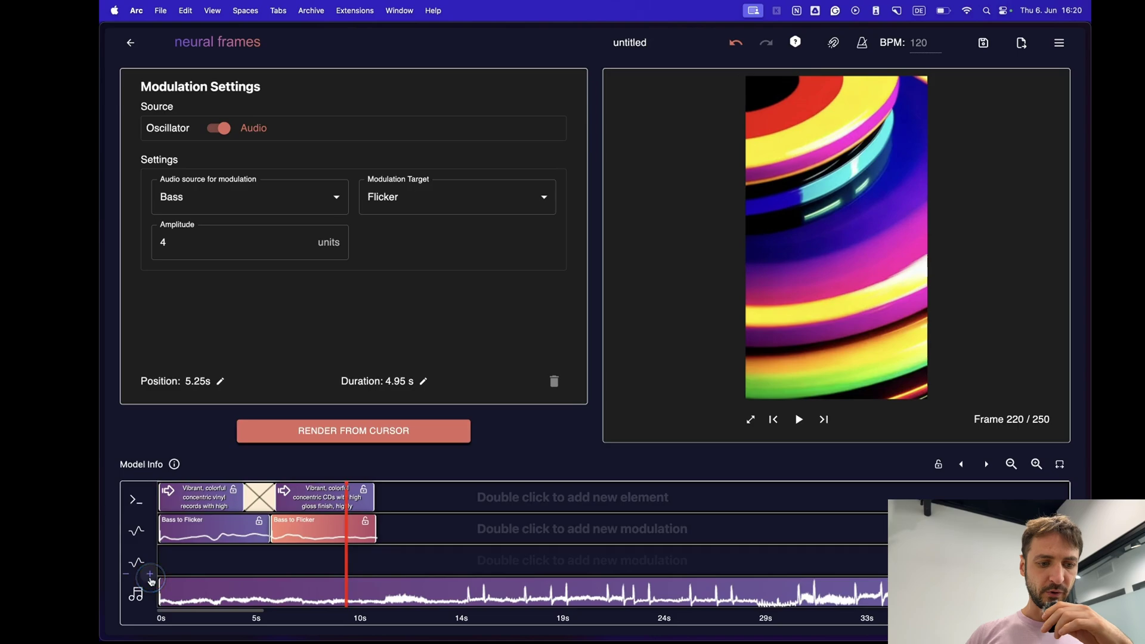
pyautogui.press('space')
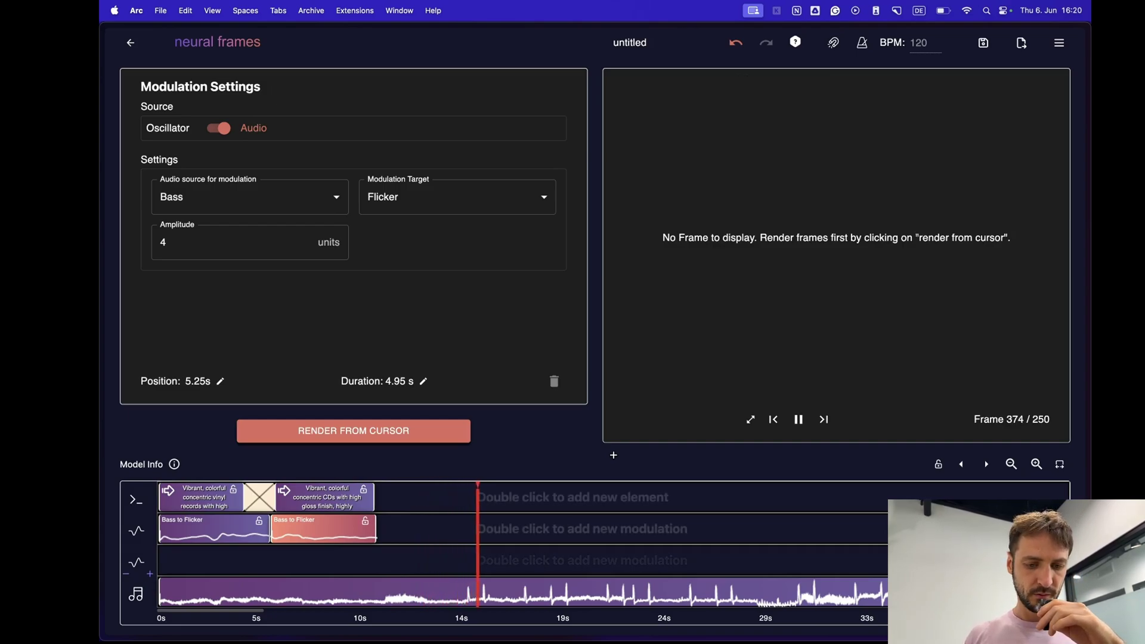
pyautogui.press('space')
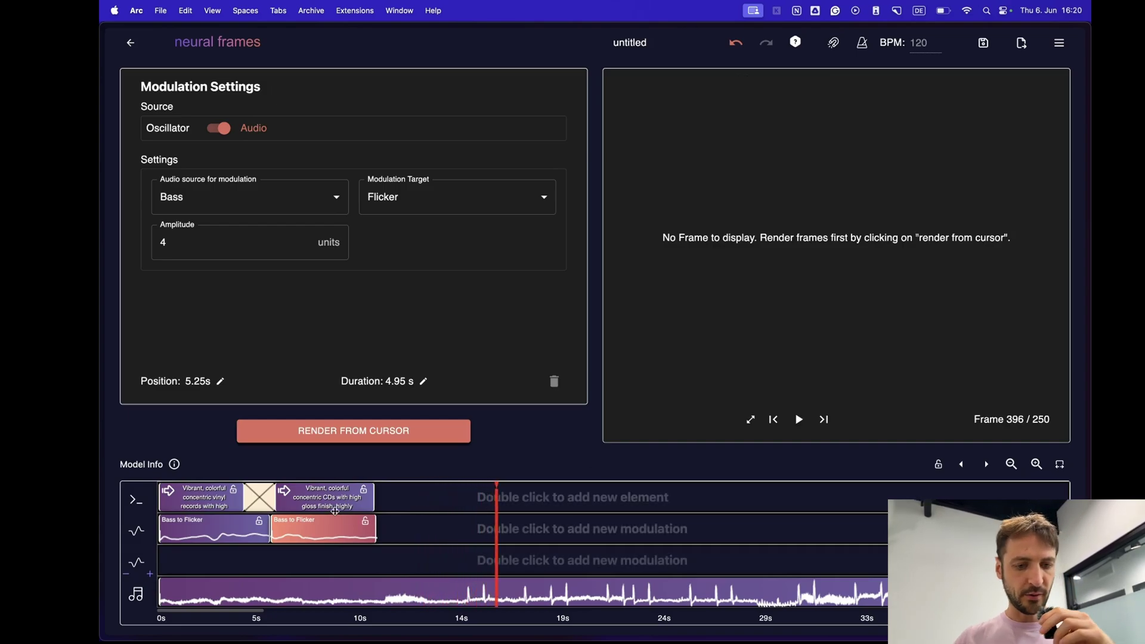
# Step: Add a third prompt at 11.20 s and replace its text with 'Speakers' copied from ChatGPT
pyautogui.click(397, 491)
pyautogui.press('super+s')
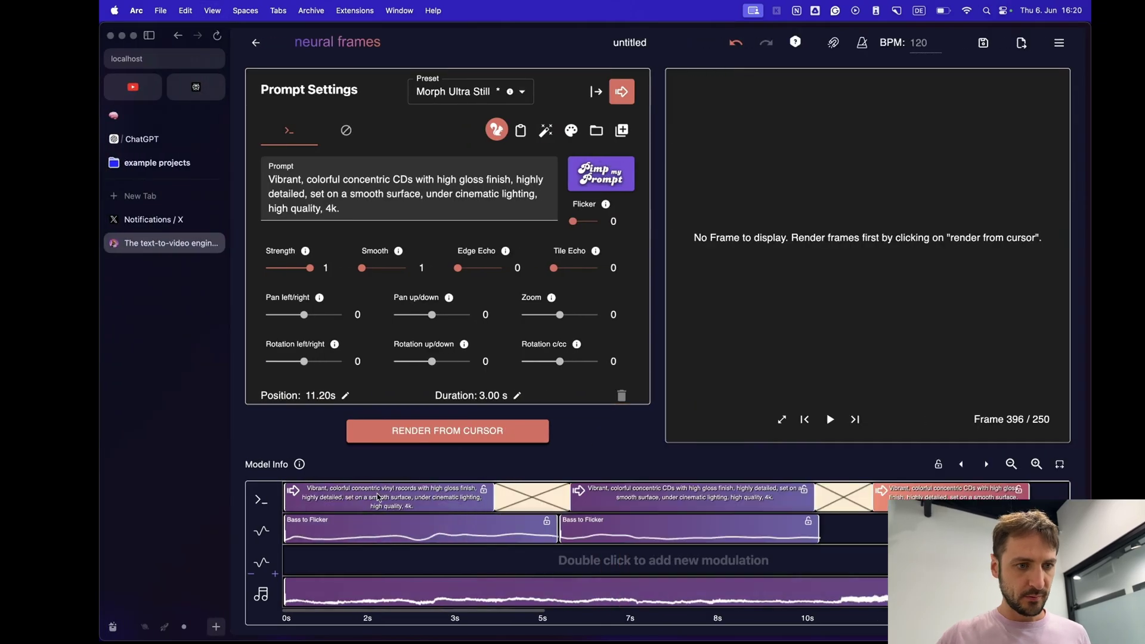
pyautogui.click(183, 144)
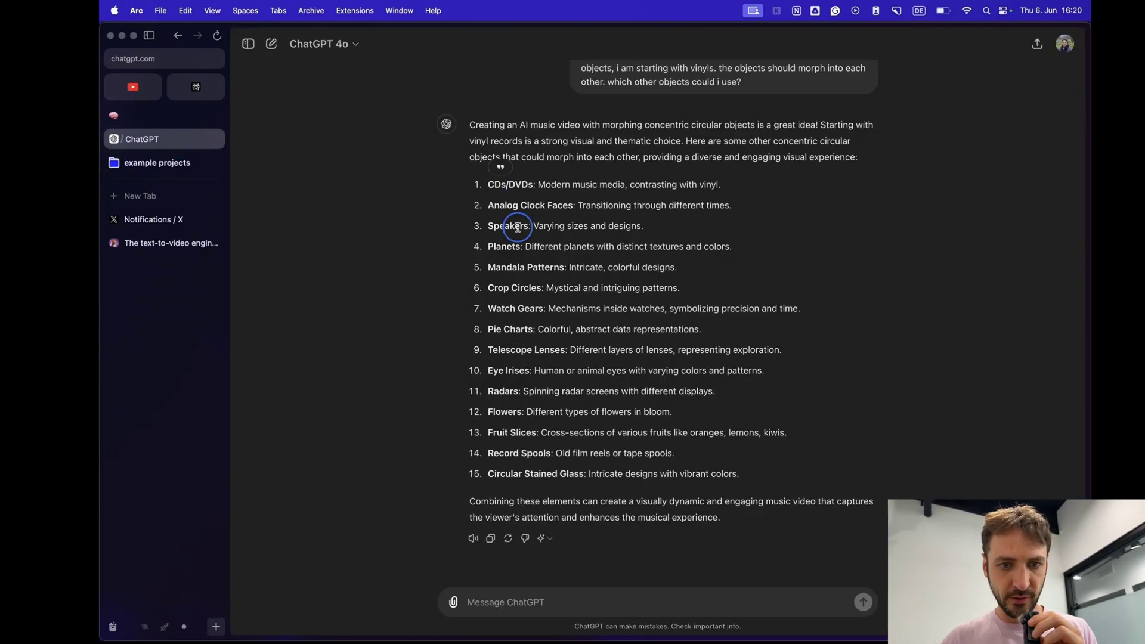
pyautogui.doubleClick(518, 227)
pyautogui.click(172, 243)
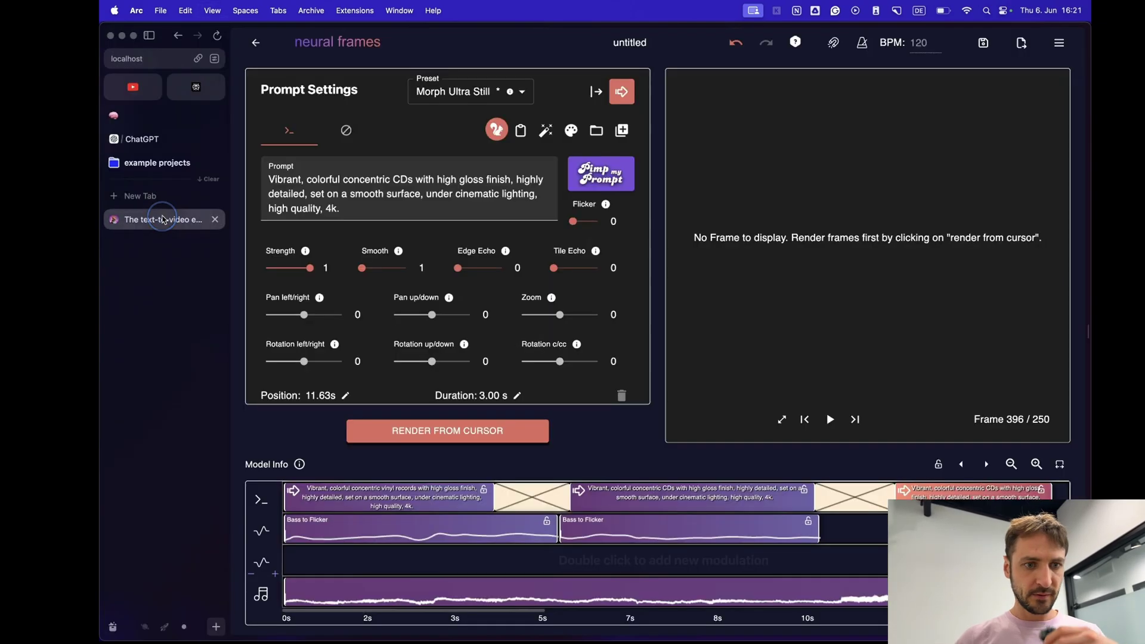
pyautogui.moveTo(353, 204); pyautogui.dragTo(340, 178)
pyautogui.write('Speakers: Varying sizes and designs.')
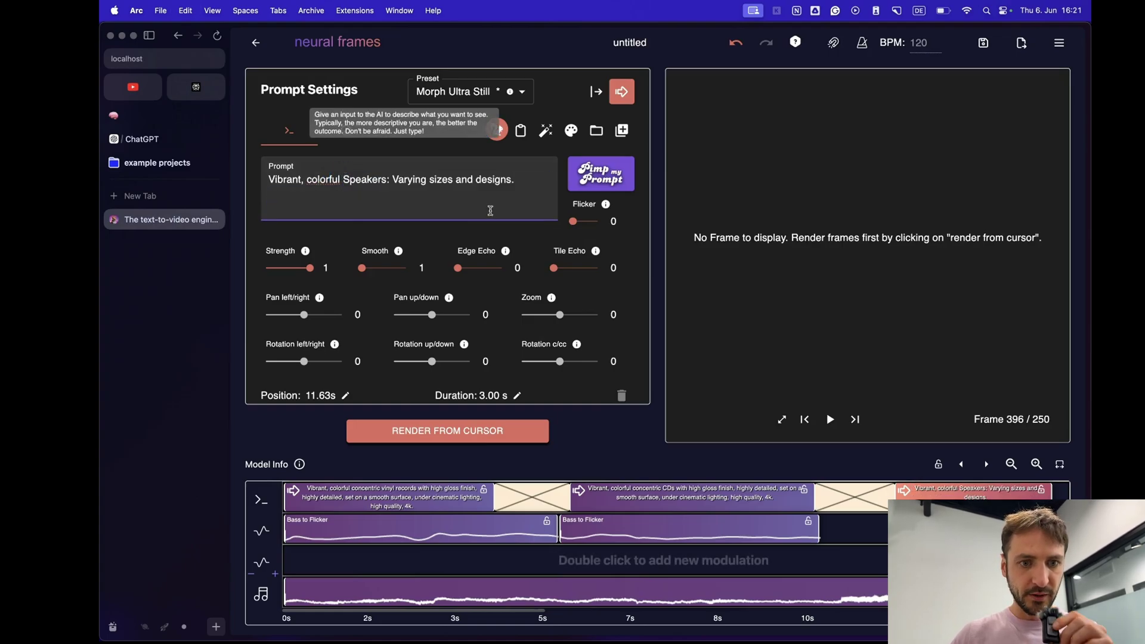
# Step: Expand the speaker prompt with Pimp my Prompt and append 'concentric' at the end
pyautogui.click(574, 183)
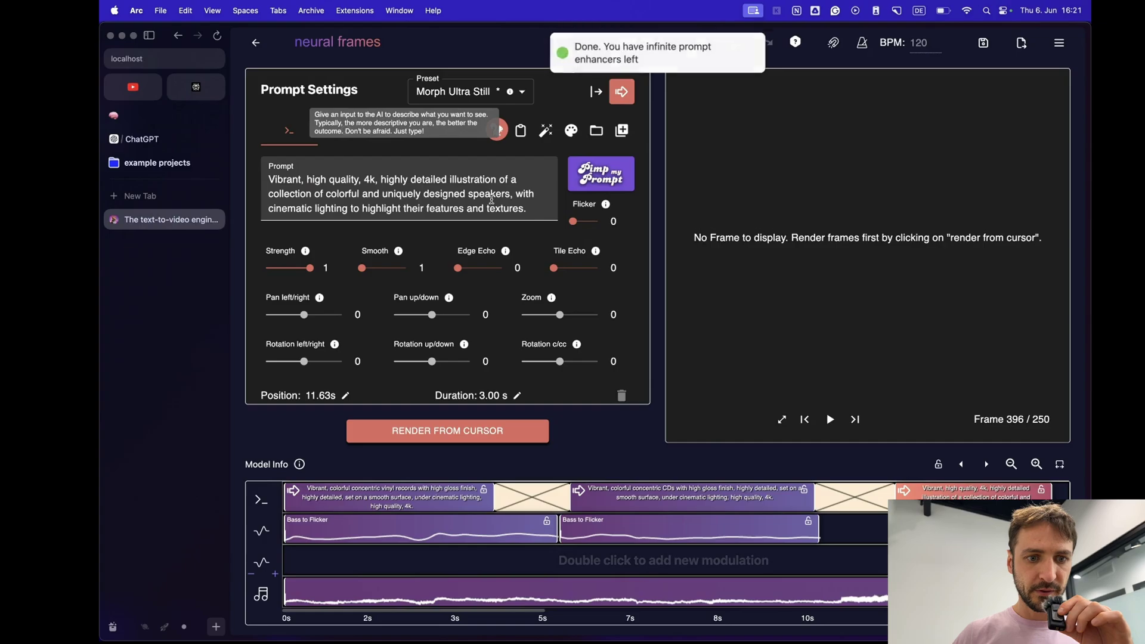
pyautogui.scroll(-1, 492, 200)
pyautogui.click(536, 192)
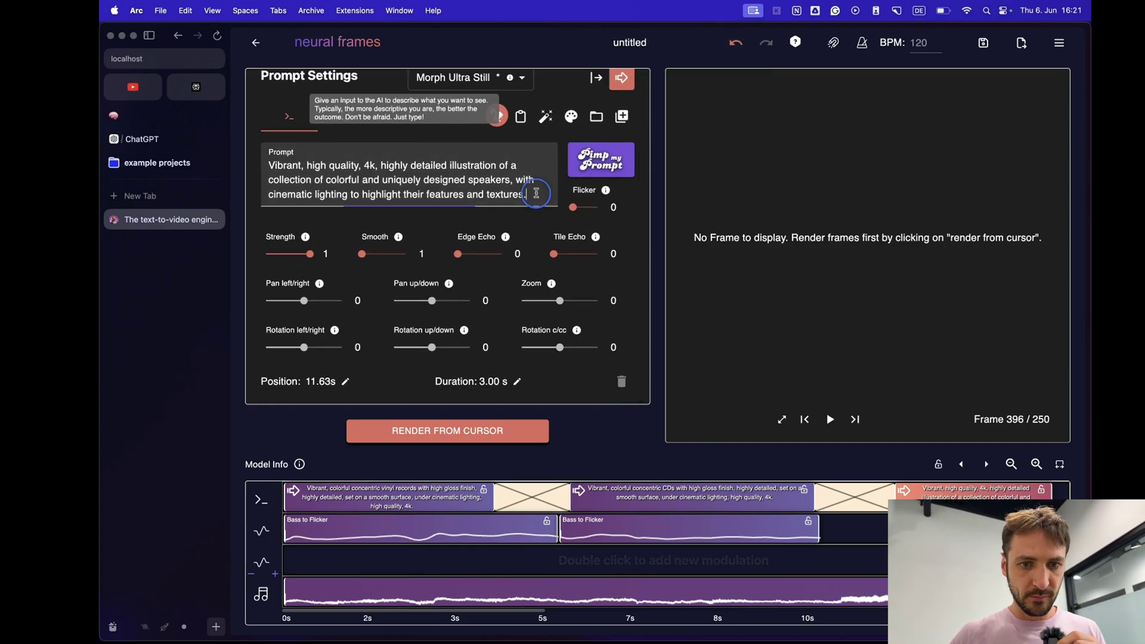
pyautogui.write('concentric')
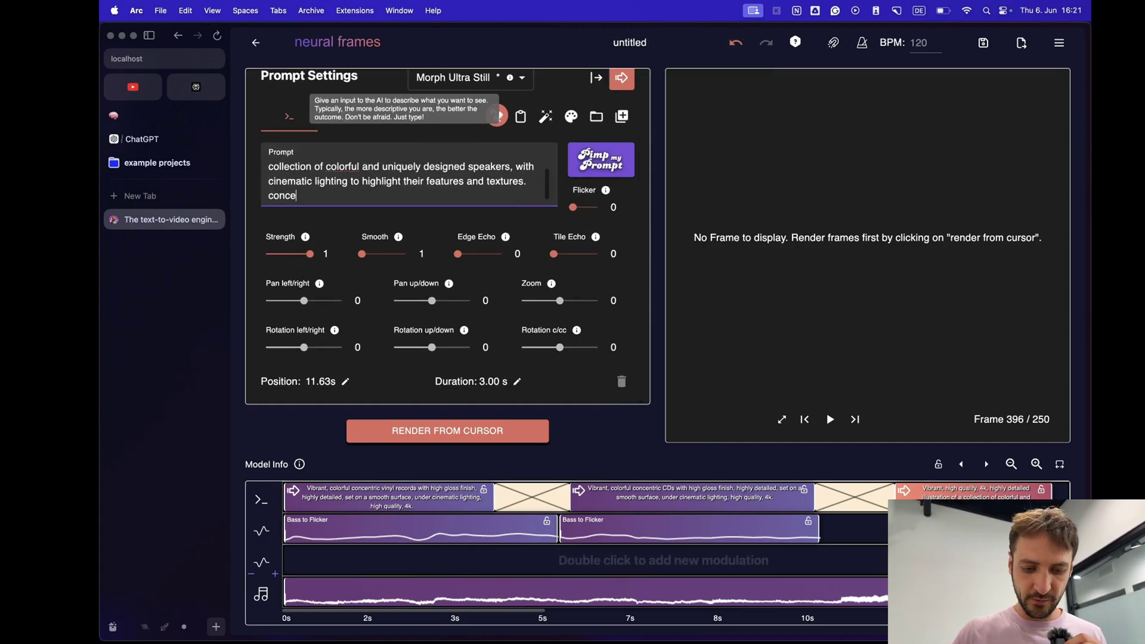
pyautogui.scroll(-5, 499, 524)
# Step: Shorten the Bass-to-Flicker clip and add an Other-to-Flicker modulation near 10 s with amplitude 01
pyautogui.moveTo(423, 535); pyautogui.dragTo(399, 538)
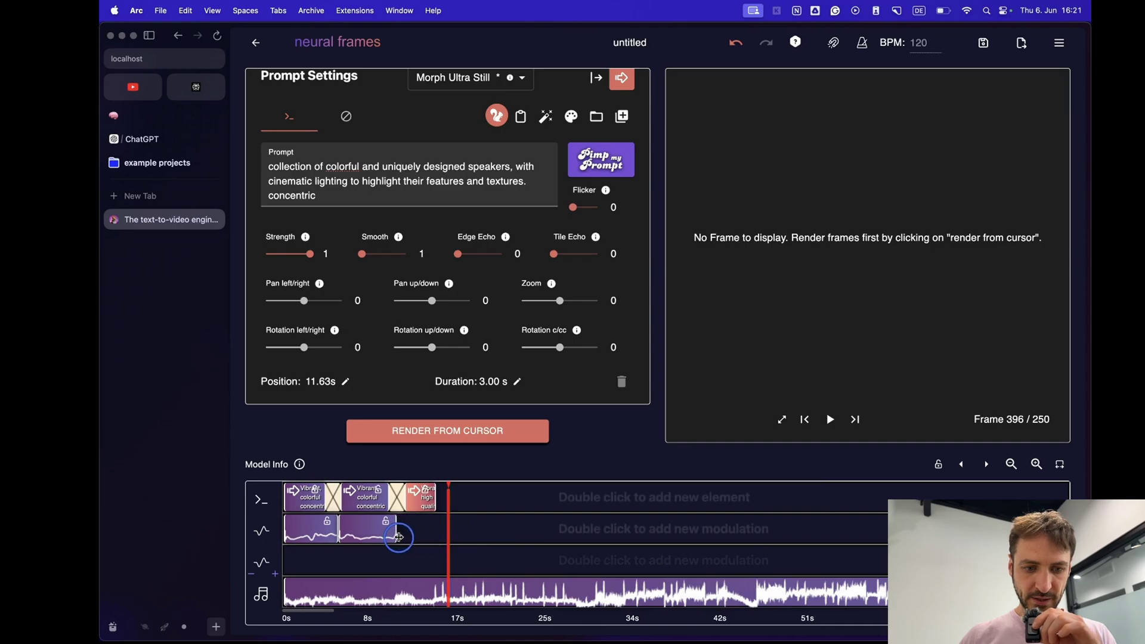
pyautogui.click(403, 537)
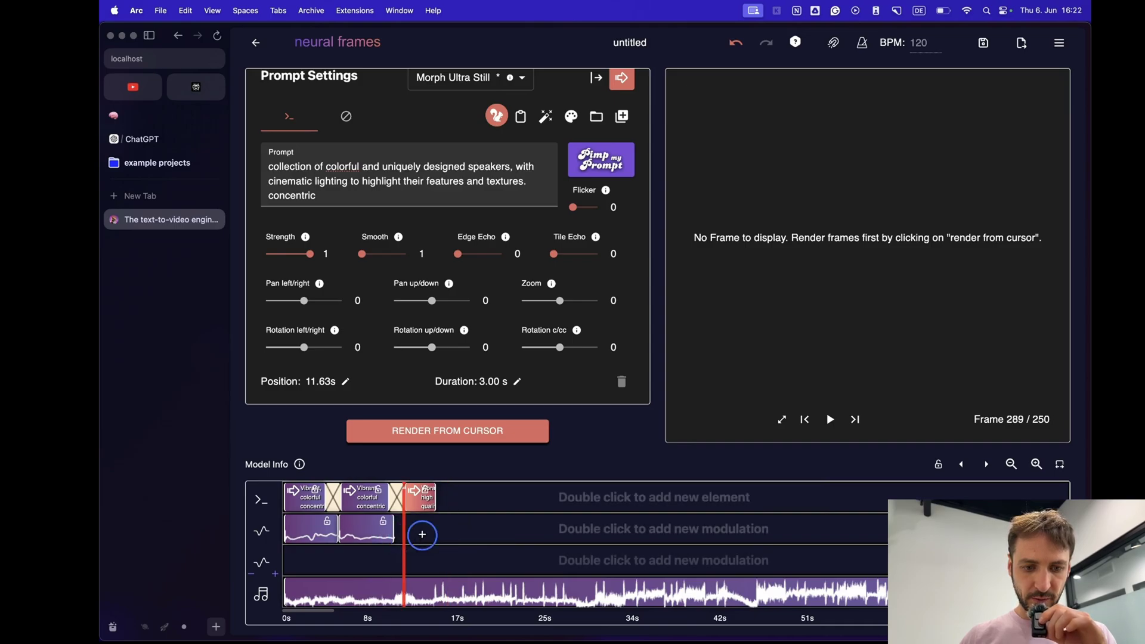
pyautogui.doubleClick(422, 534)
pyautogui.moveTo(298, 242); pyautogui.dragTo(265, 248)
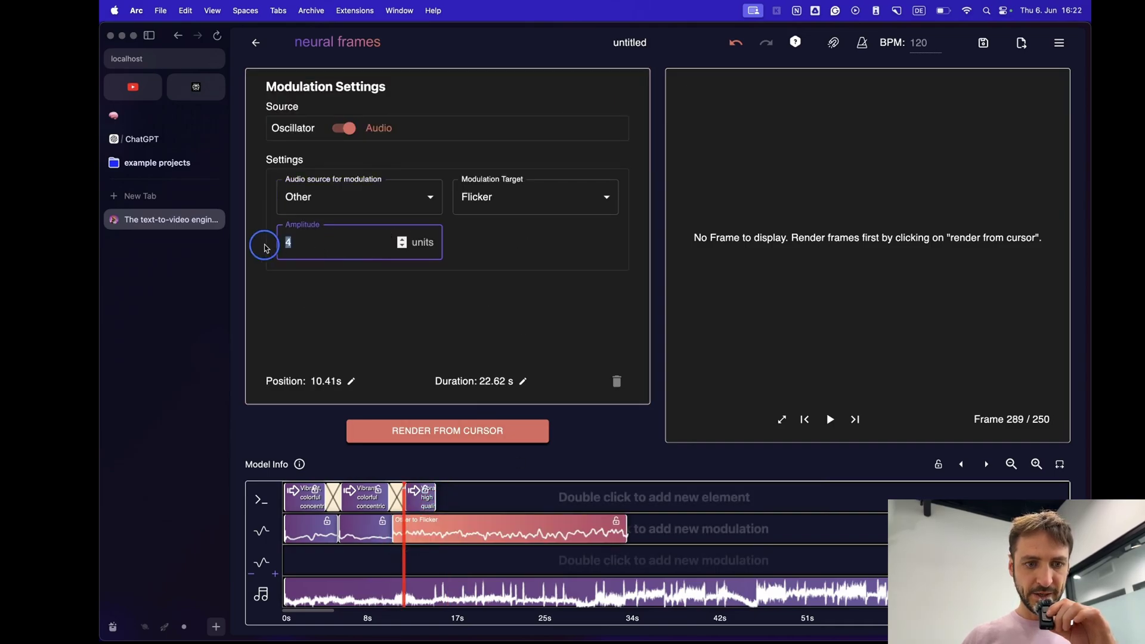
pyautogui.write('01')
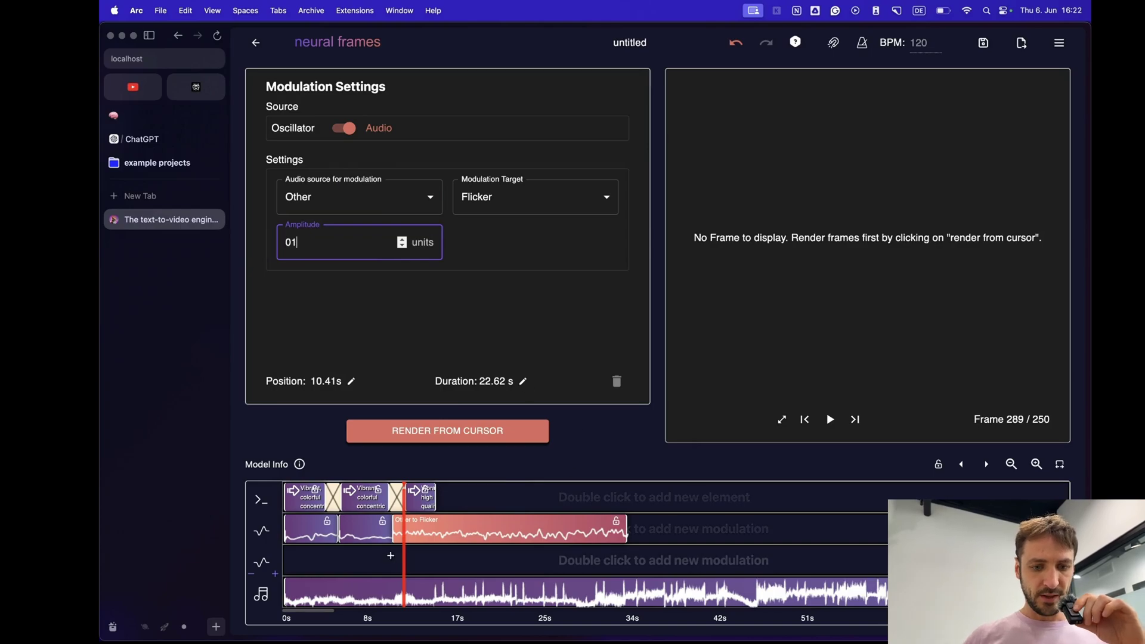
# Step: Add a Kick-to-Flicker clip on the third lane, 16.96 s long, amplitude 30, and lengthen the speaker prompt
pyautogui.doubleClick(417, 556)
pyautogui.moveTo(430, 560); pyautogui.dragTo(416, 560)
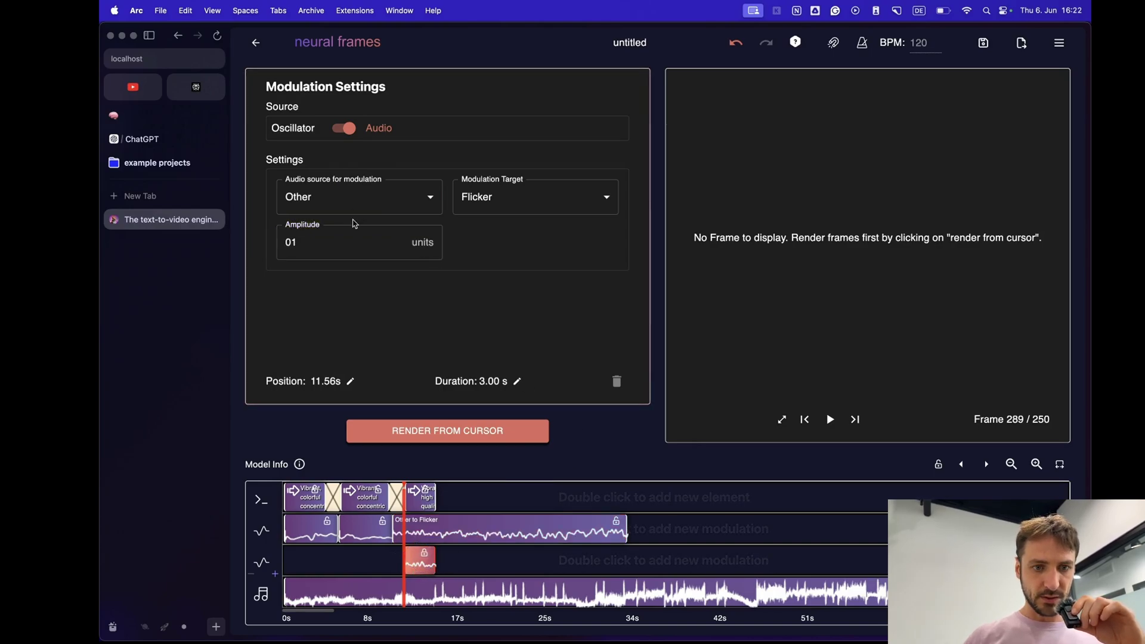
pyautogui.click(379, 190)
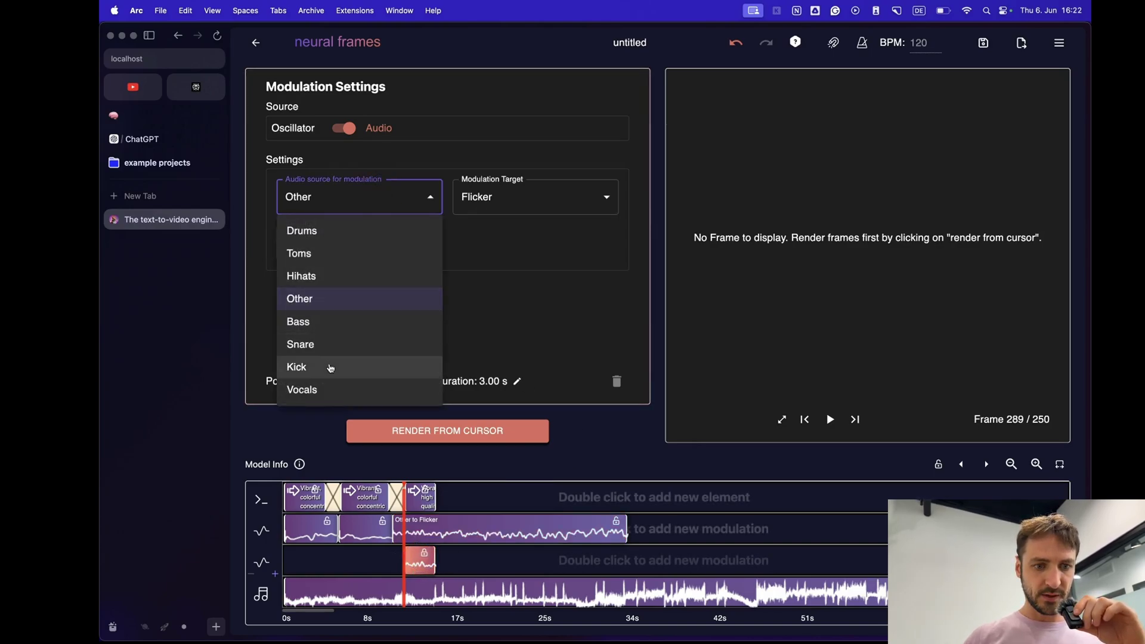
pyautogui.click(330, 368)
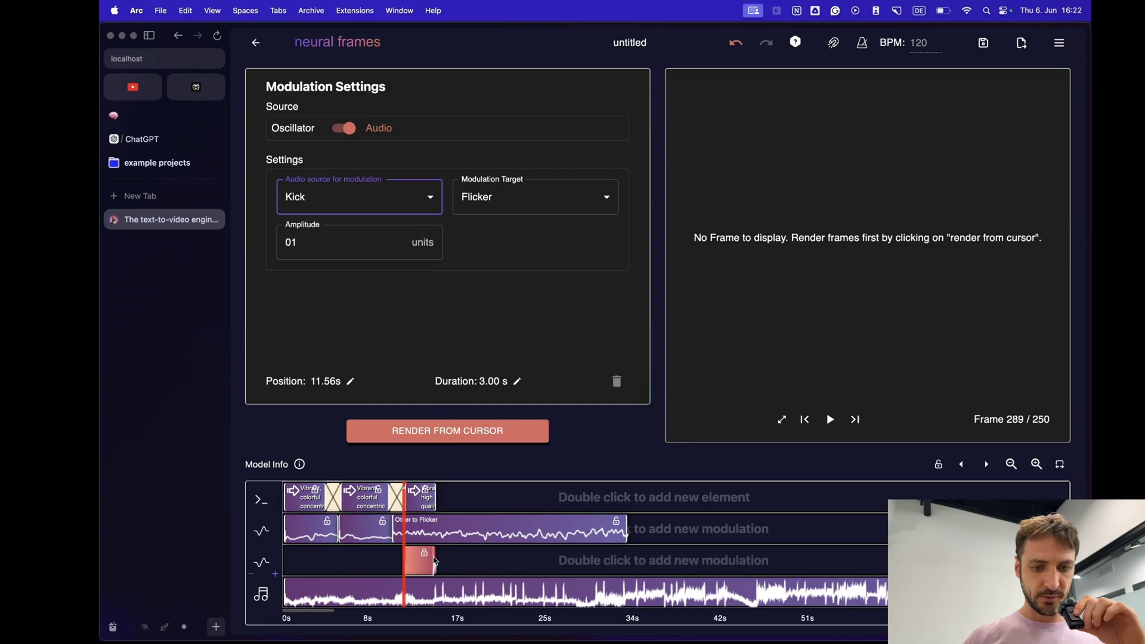
pyautogui.moveTo(437, 554); pyautogui.dragTo(580, 557)
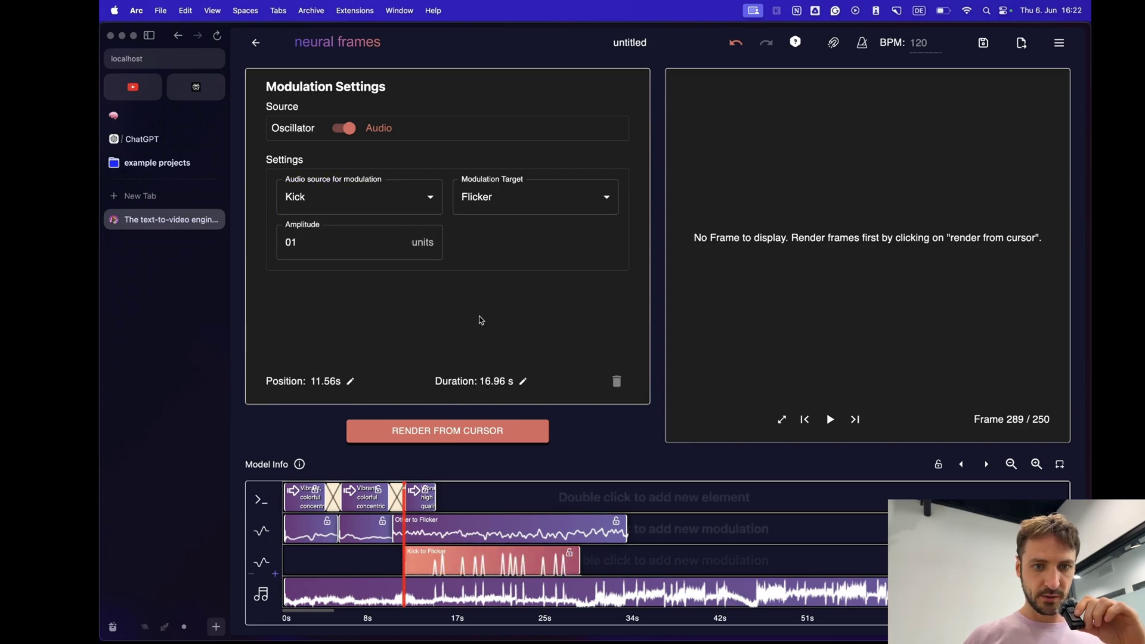
pyautogui.moveTo(378, 240); pyautogui.dragTo(276, 242)
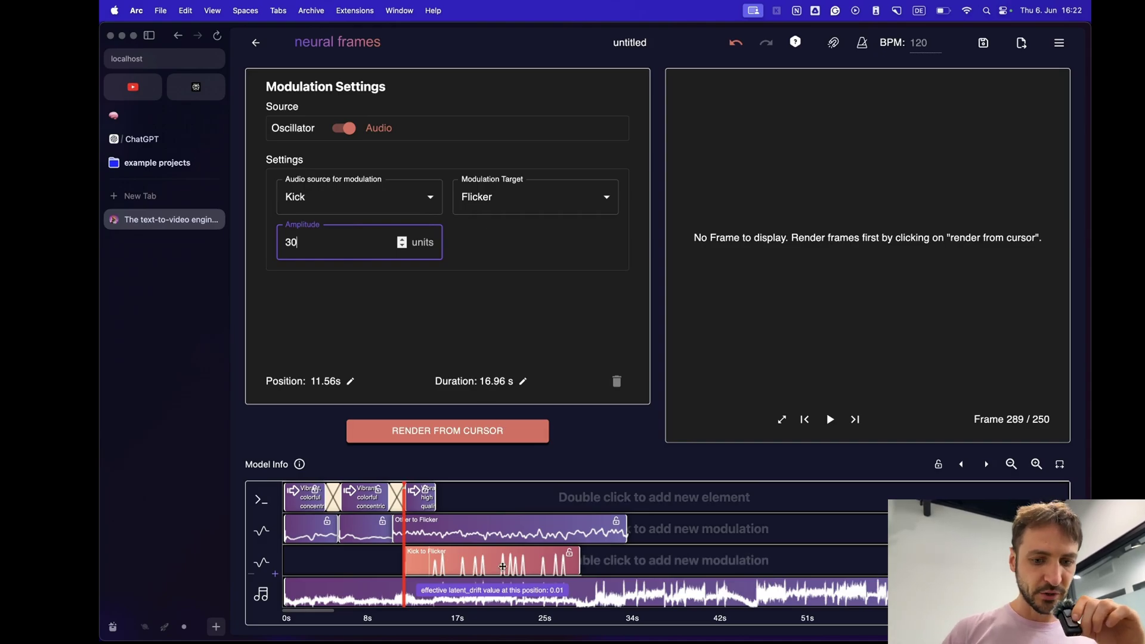
pyautogui.click(1038, 464)
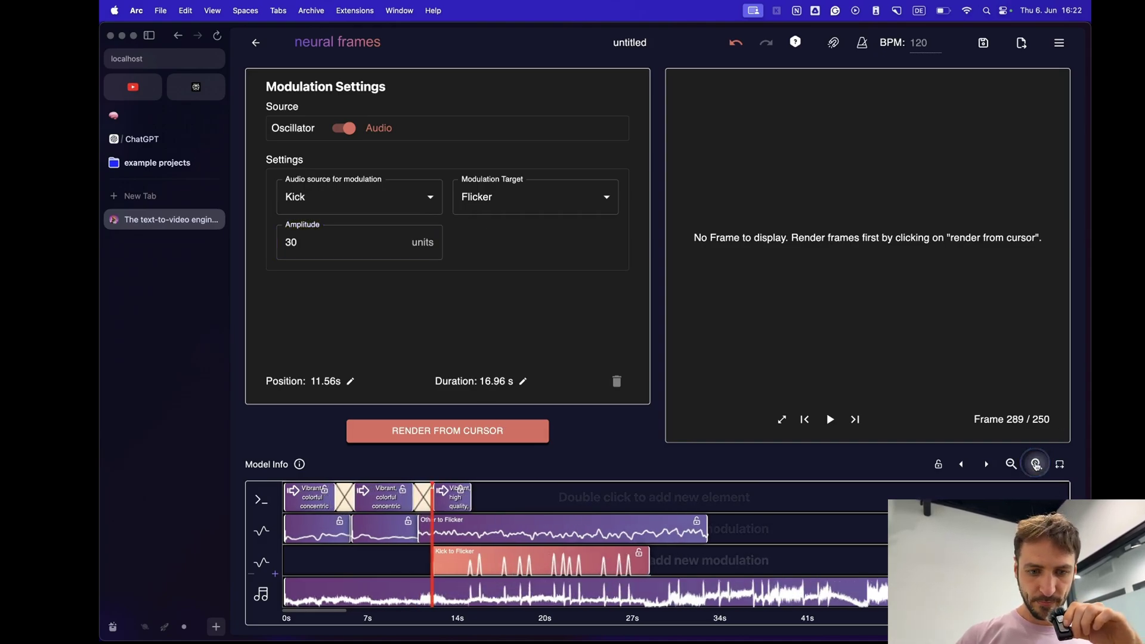
pyautogui.moveTo(472, 505); pyautogui.dragTo(493, 502)
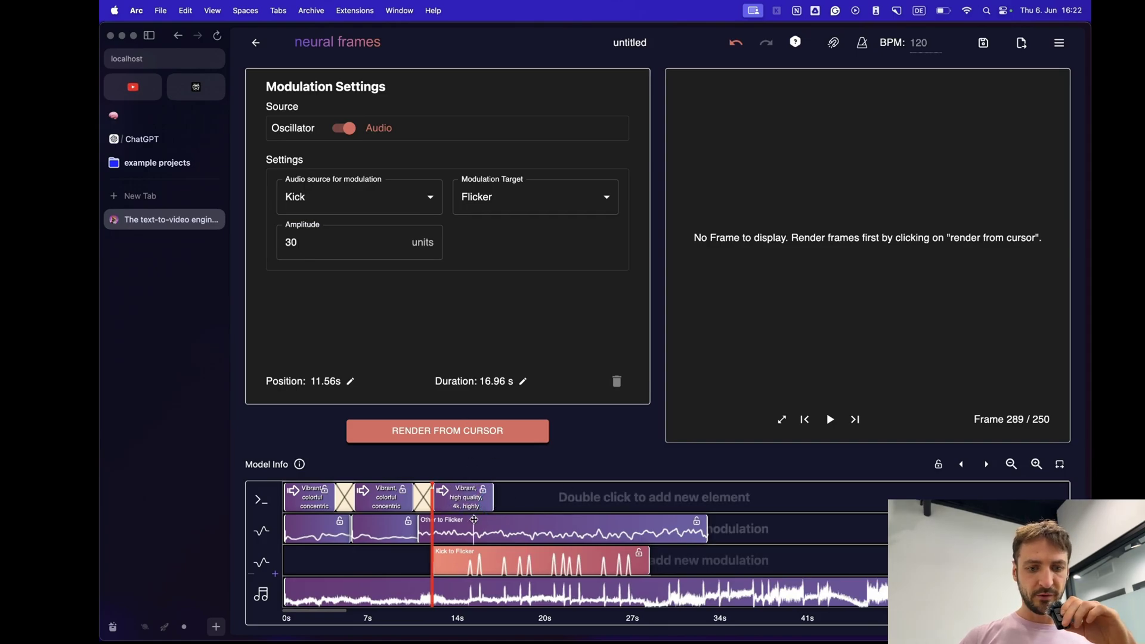
# Step: Render from about 5 s, then play the rendered speaker section from about 5.5 s on a 0–29 s timeline
pyautogui.moveTo(430, 531); pyautogui.dragTo(349, 526)
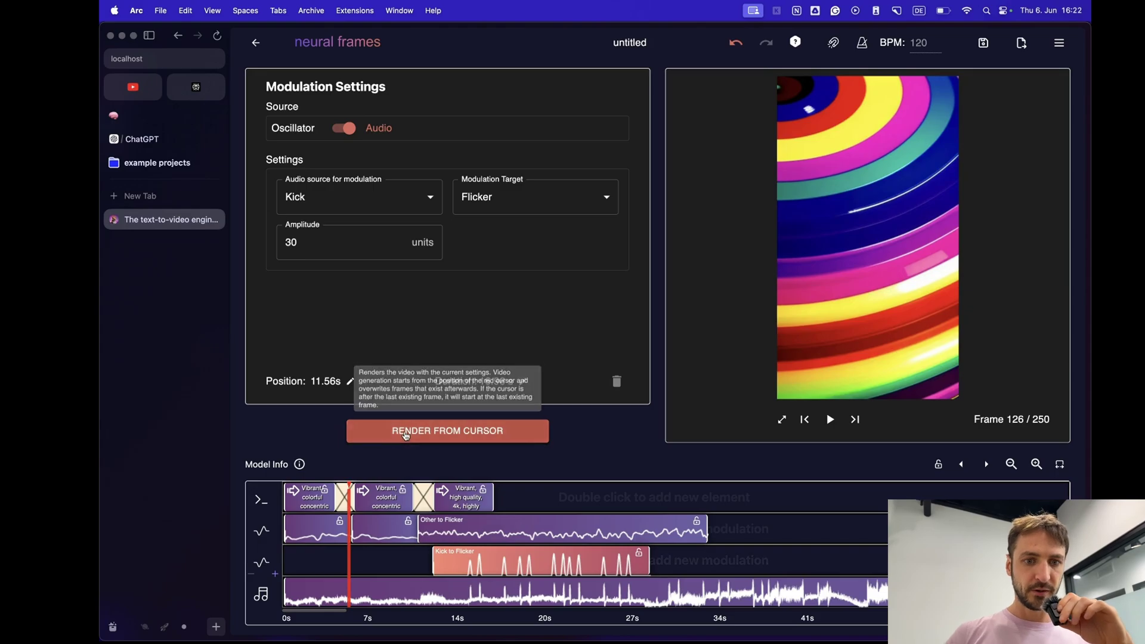
pyautogui.click(406, 435)
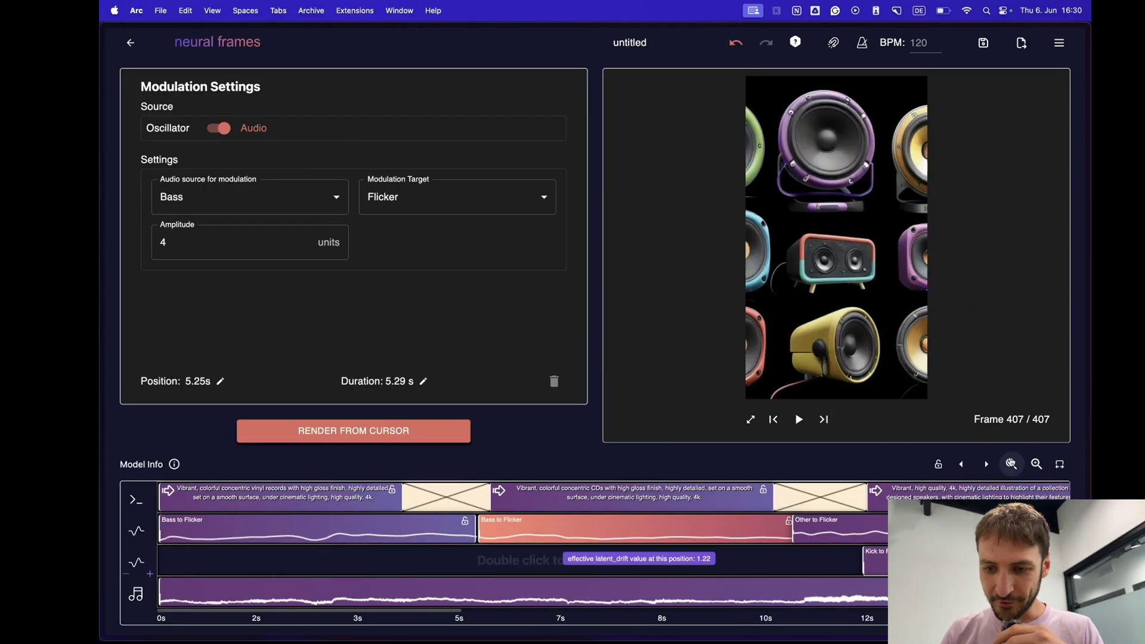
pyautogui.click(1011, 464)
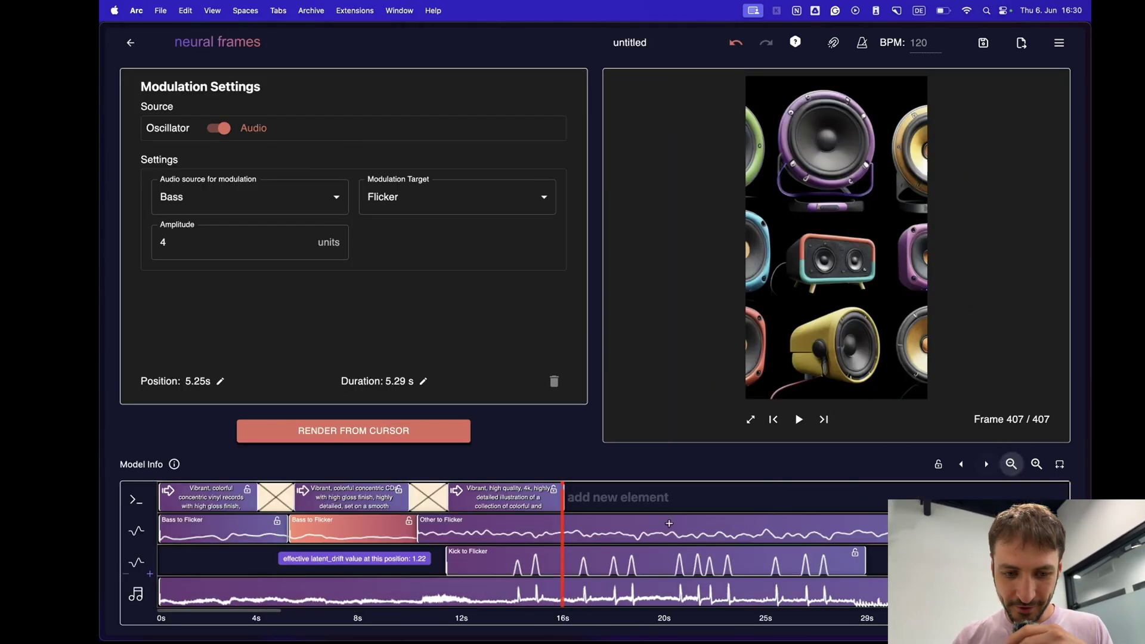
pyautogui.moveTo(545, 516); pyautogui.dragTo(297, 517)
pyautogui.press('space')
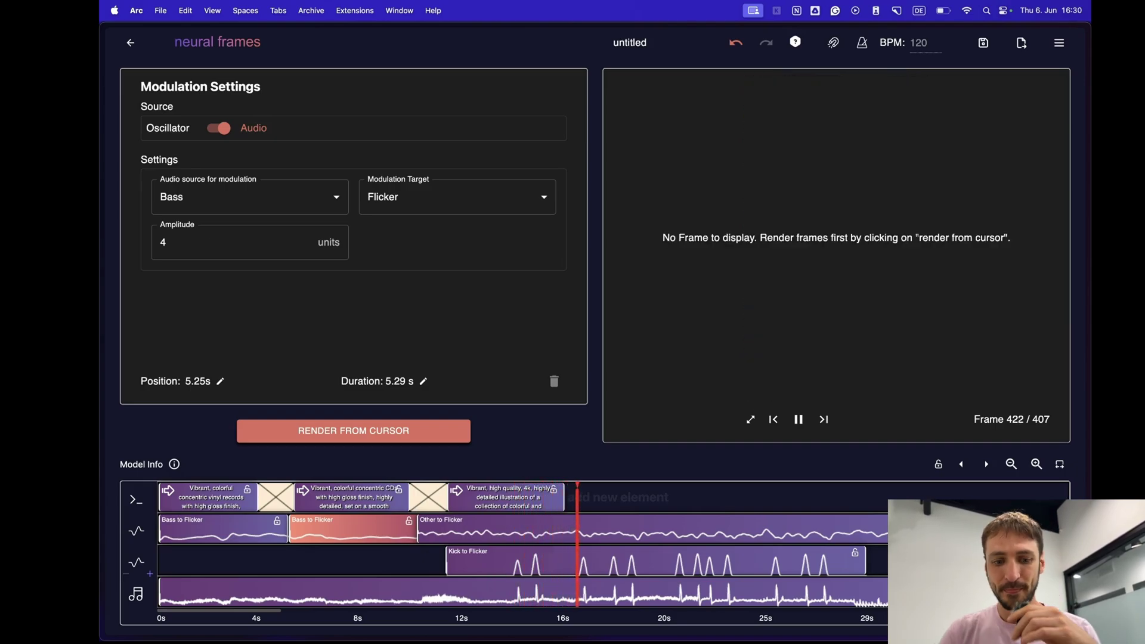
# Step: Stop playback and add a Snare-driven Flicker clip on a new fourth modulation lane
pyautogui.press('space')
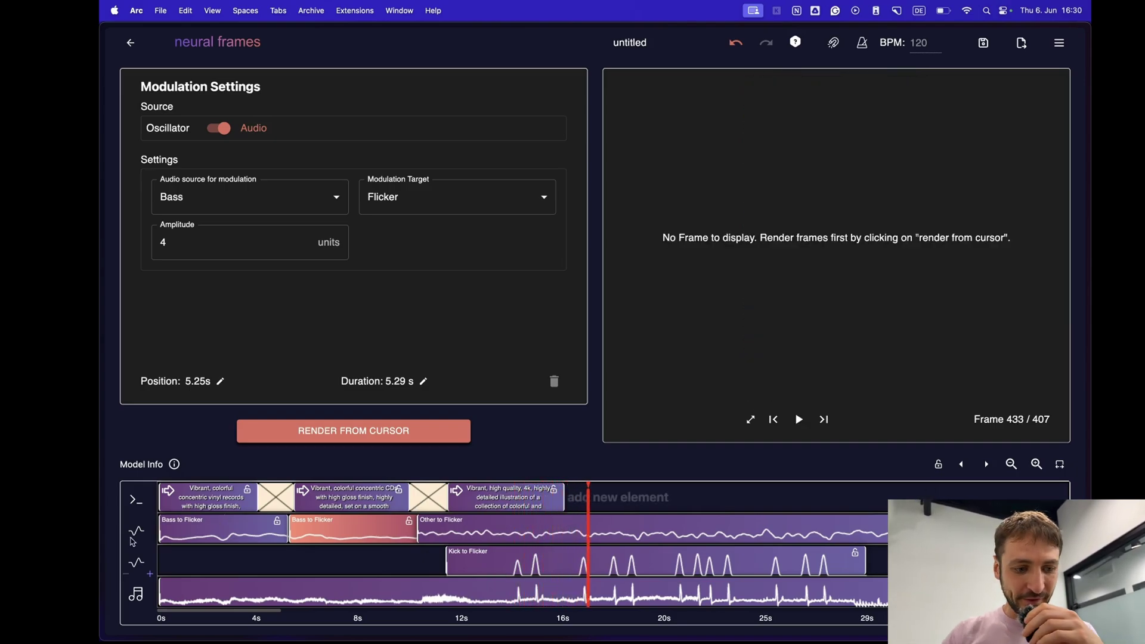
pyautogui.click(154, 573)
pyautogui.doubleClick(527, 556)
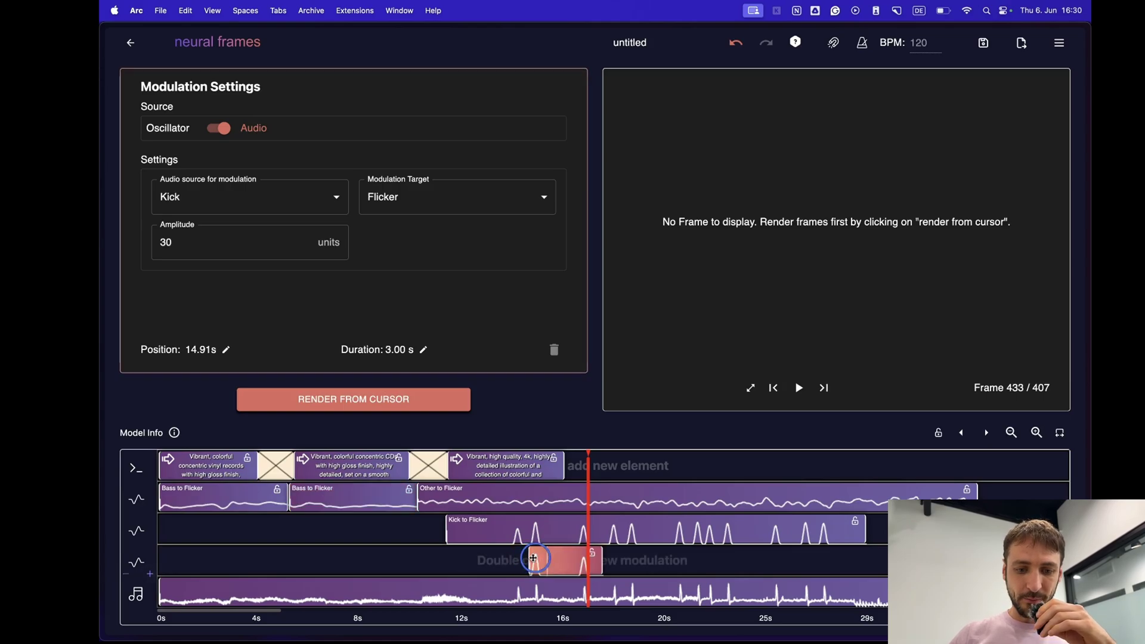
pyautogui.click(212, 196)
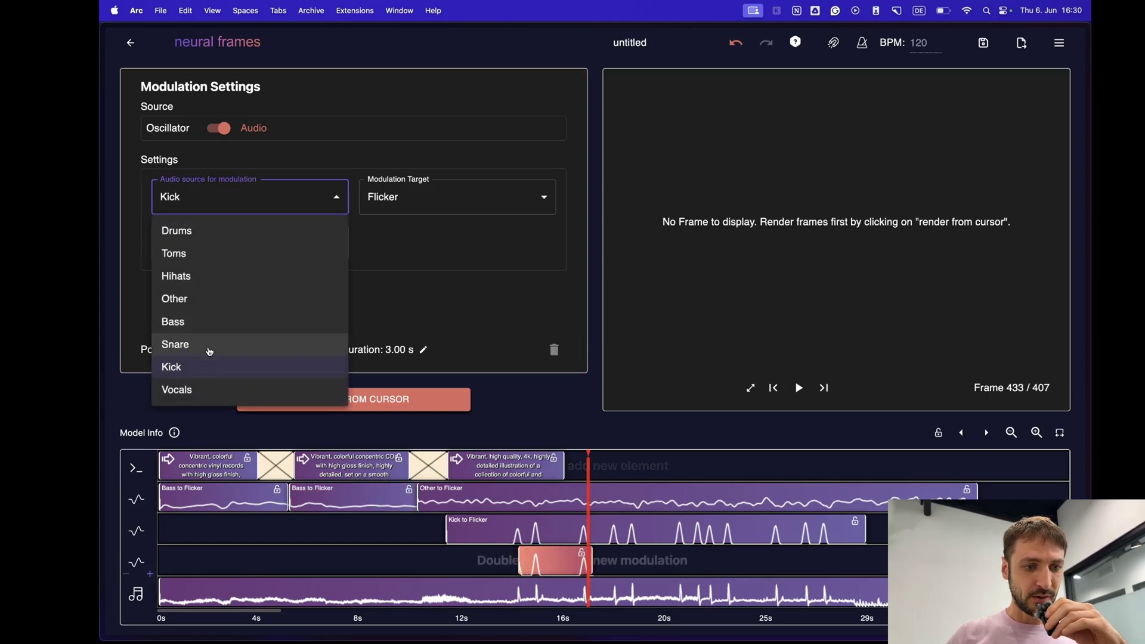
pyautogui.click(209, 342)
# Step: Make the Snare clip run from 14.70 s for 13.65 s, with amplitude 150
pyautogui.moveTo(593, 557); pyautogui.dragTo(823, 571)
pyautogui.moveTo(593, 551); pyautogui.dragTo(863, 556)
pyautogui.moveTo(512, 559)
pyautogui.mouseDown()
pyautogui.moveTo(498, 559)
pyautogui.moveTo(525, 558)
pyautogui.mouseUp()
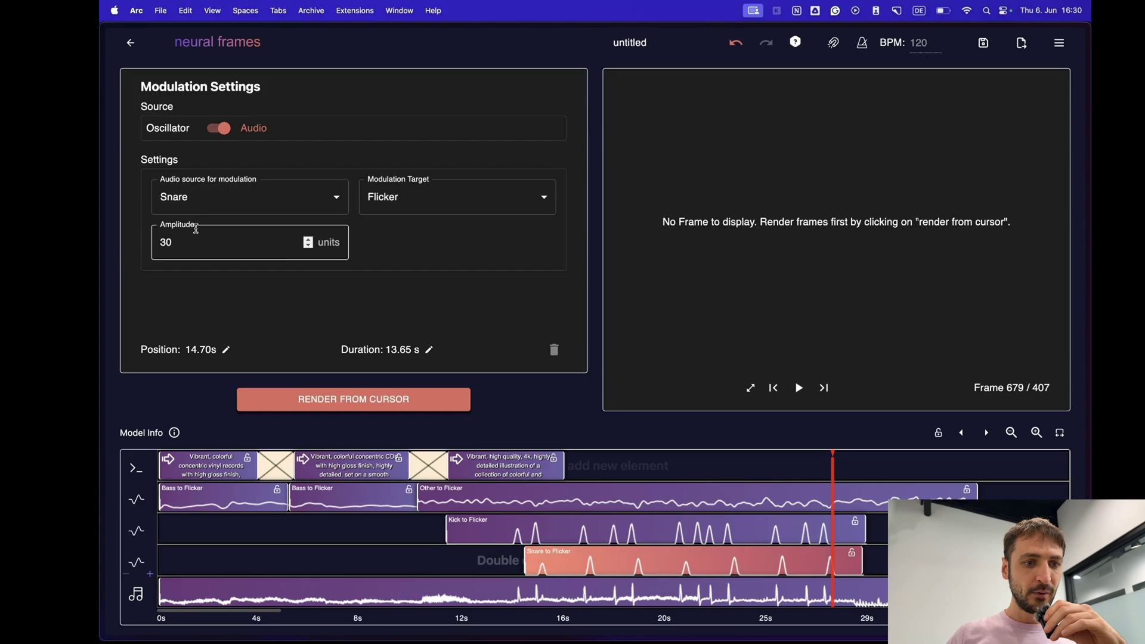
pyautogui.click(131, 238)
pyautogui.doubleClick(151, 250)
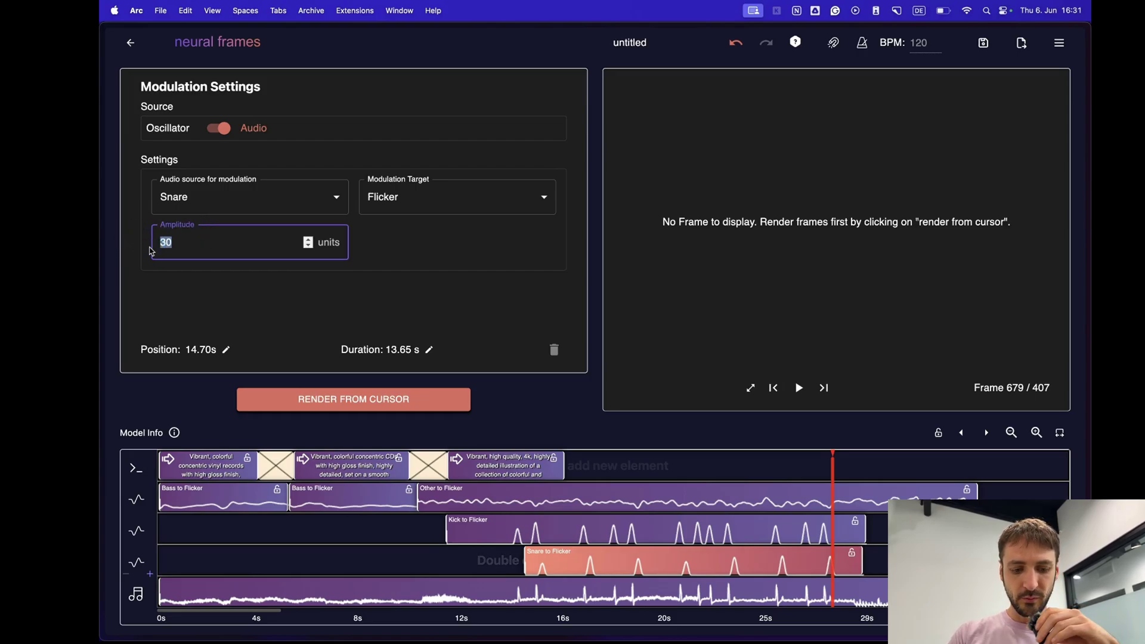
pyautogui.write('15')
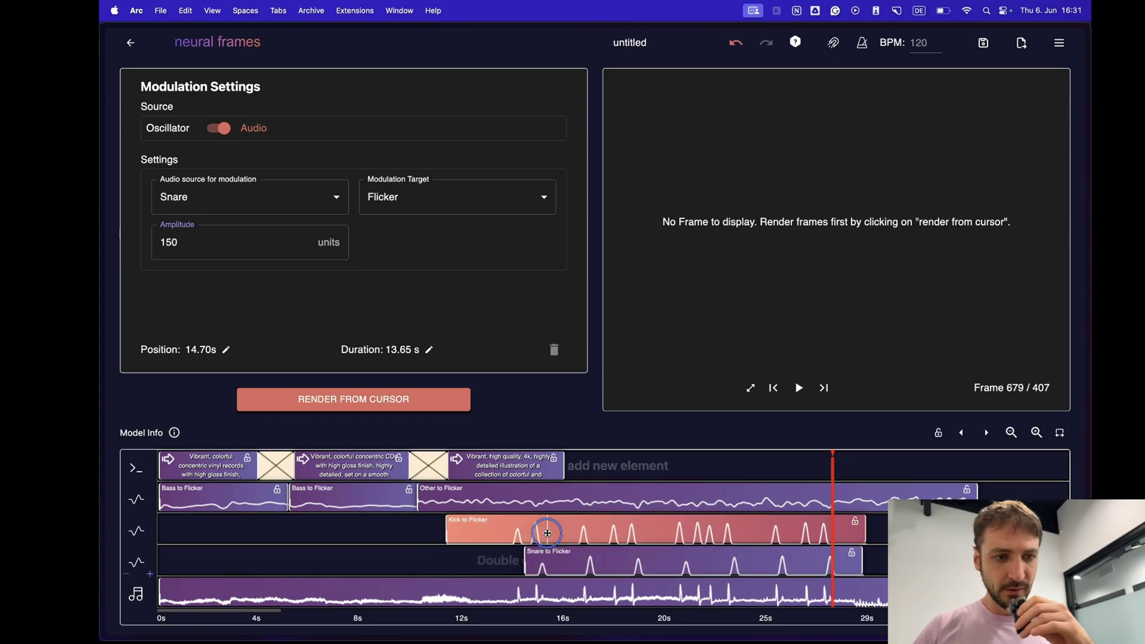
# Step: Review the Kick and Snare Flicker modulation settings and add a fourth prompt clip after the last one
pyautogui.click(544, 526)
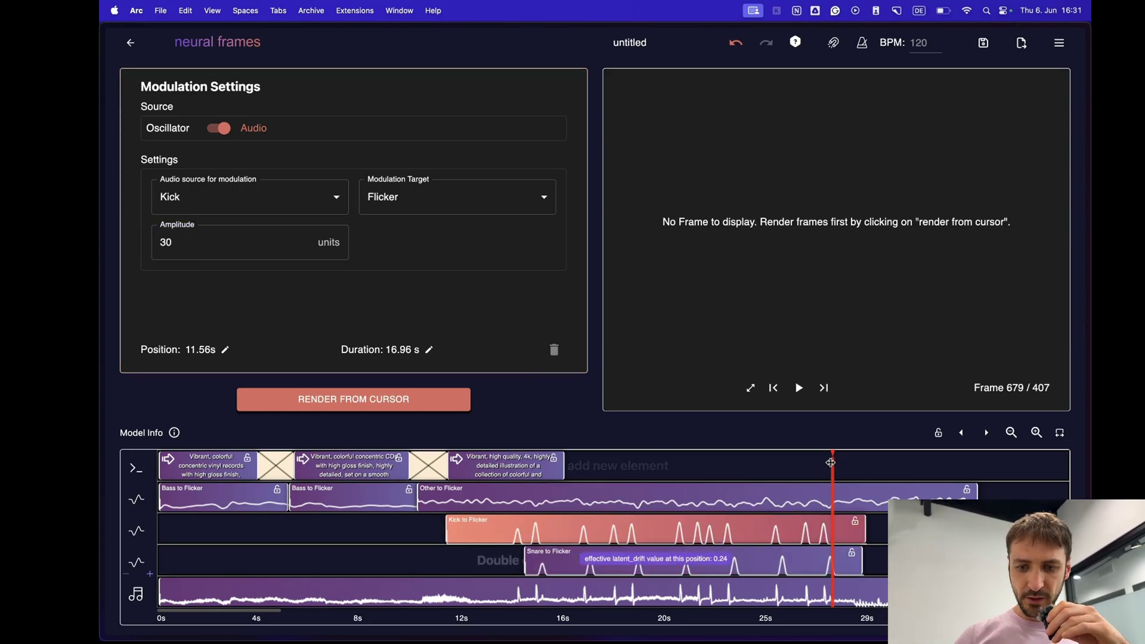
pyautogui.moveTo(831, 462); pyautogui.dragTo(507, 469)
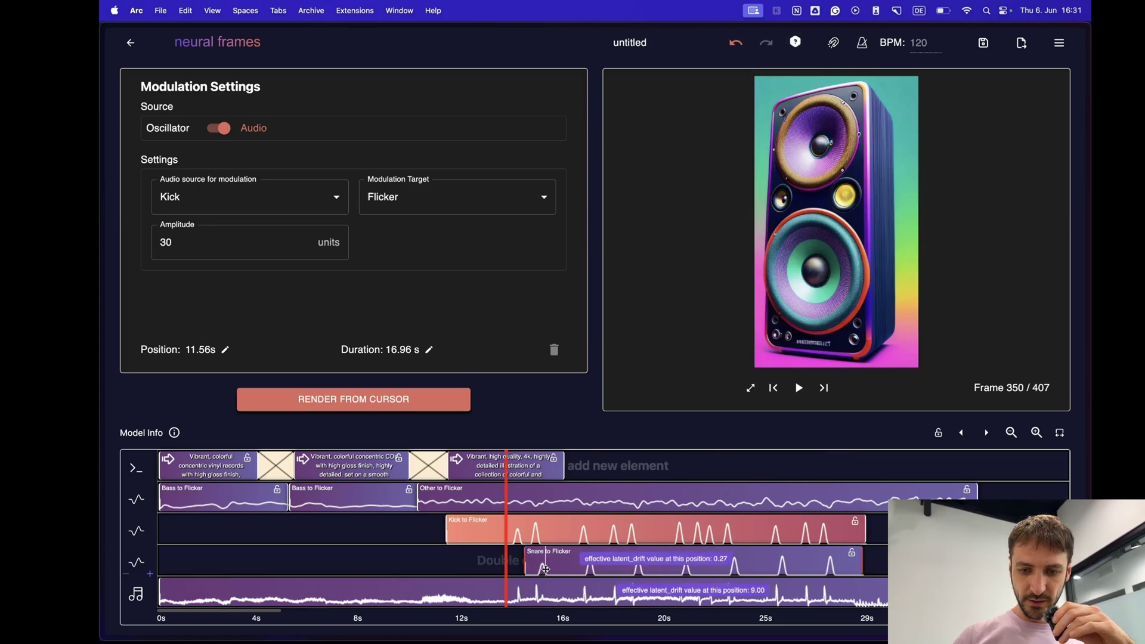
pyautogui.click(542, 570)
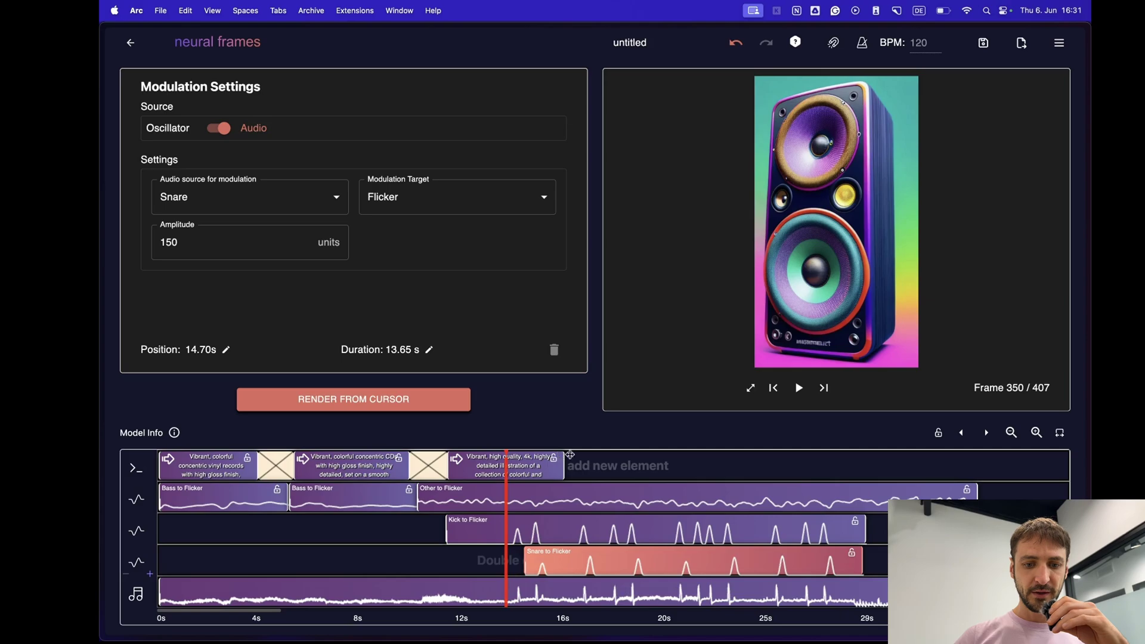
pyautogui.click(592, 467)
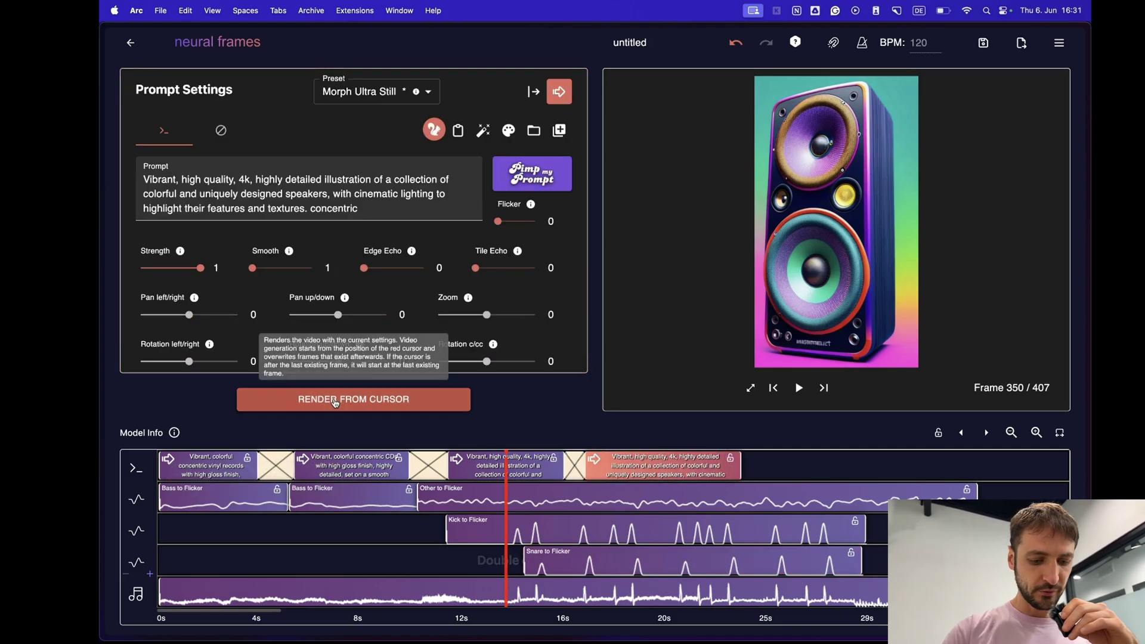
# Step: Copy the 'Record Spools' suggestion from the ChatGPT conversation
pyautogui.press('super+s')
pyautogui.click(146, 138)
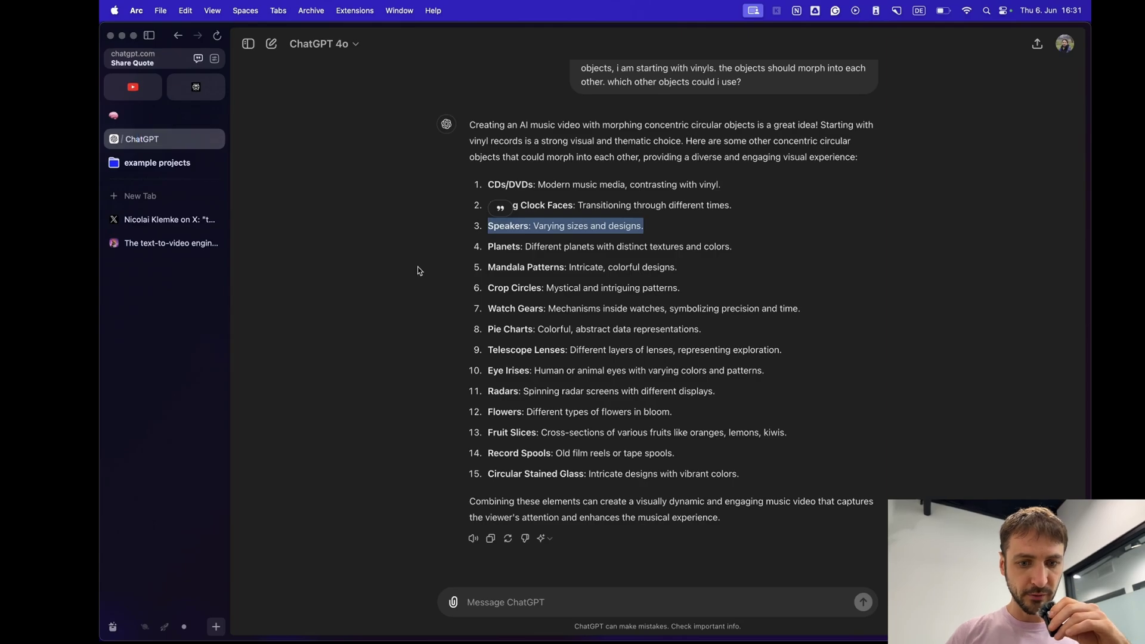
pyautogui.moveTo(487, 453); pyautogui.dragTo(699, 455)
pyautogui.press('super+c')
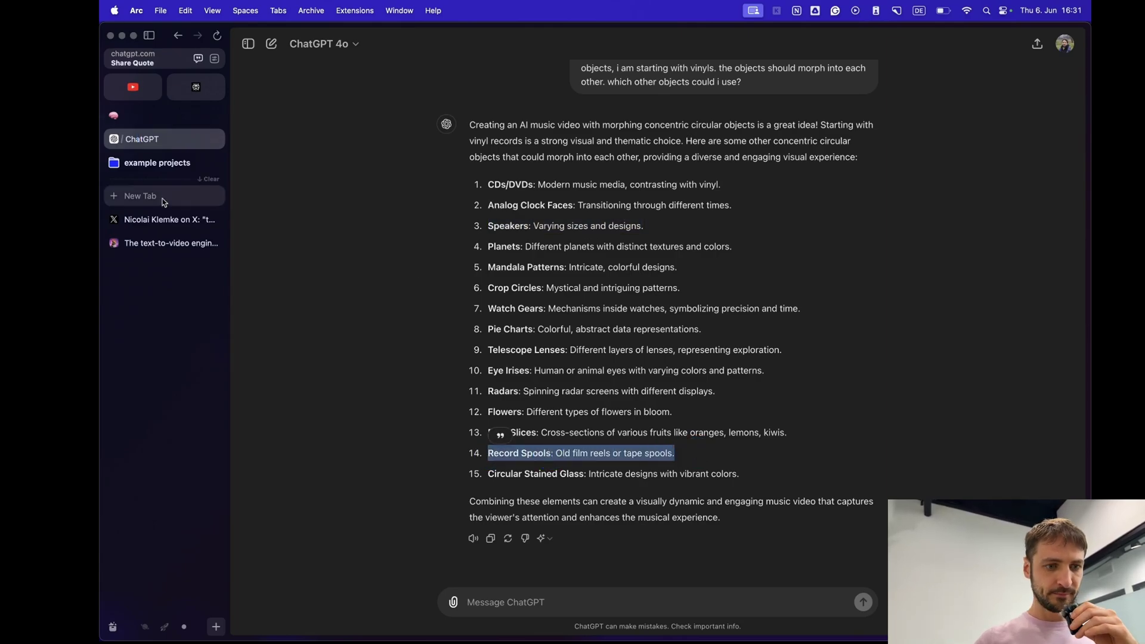
# Step: Replace 'speakers' with 'Record Spools' in the last prompt and render from just past 15 s
pyautogui.click(167, 243)
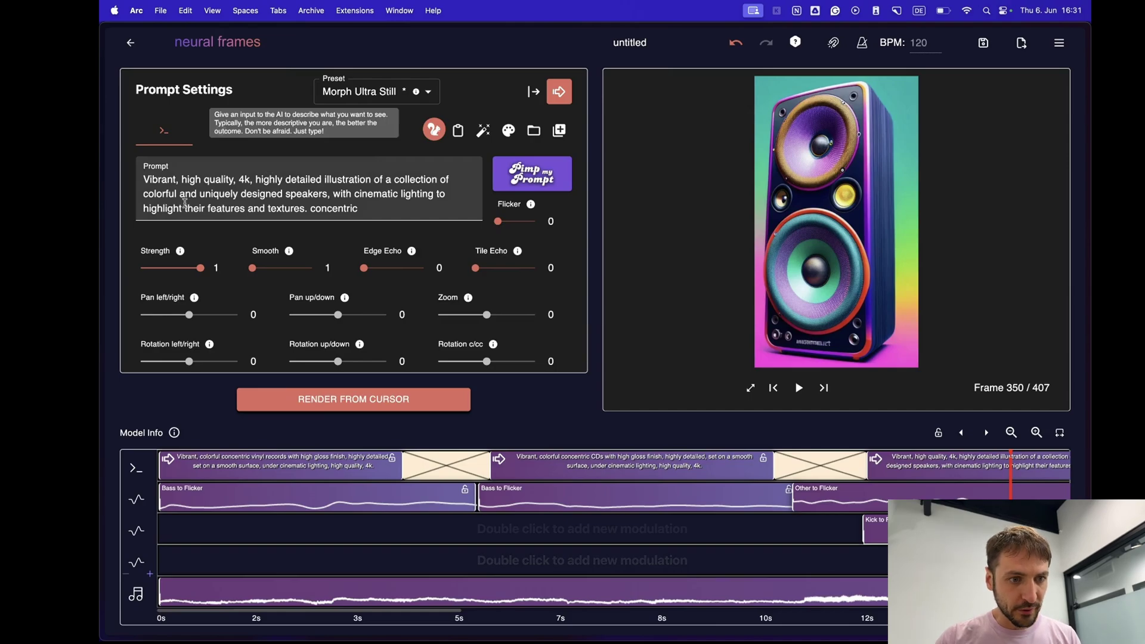
pyautogui.doubleClick(292, 188)
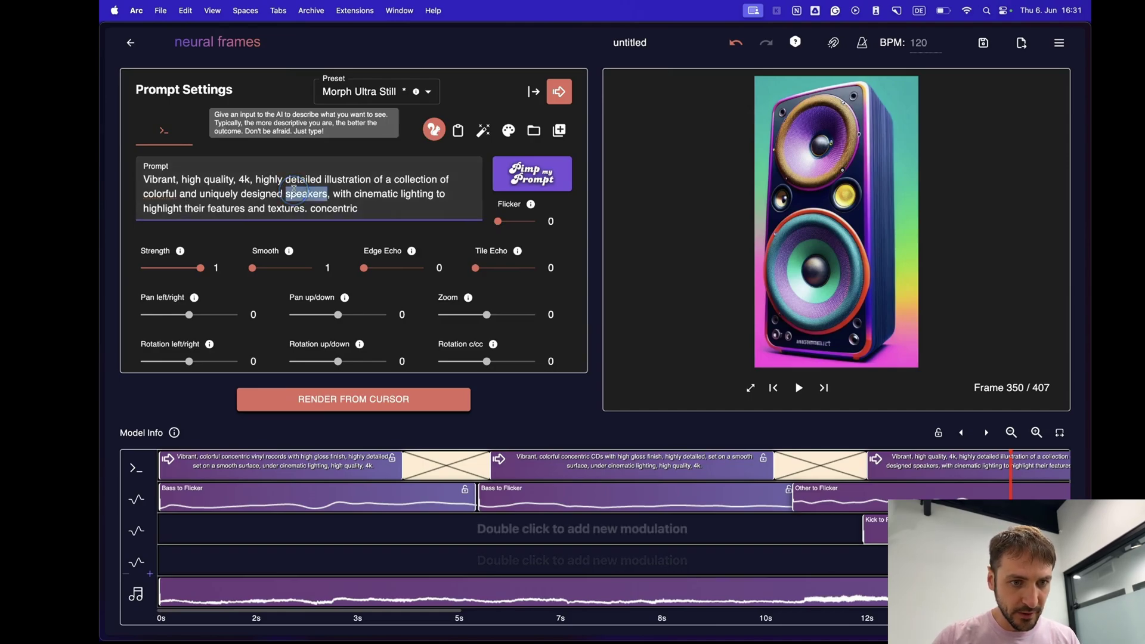
pyautogui.press('super+v')
pyautogui.press('BackSpace')
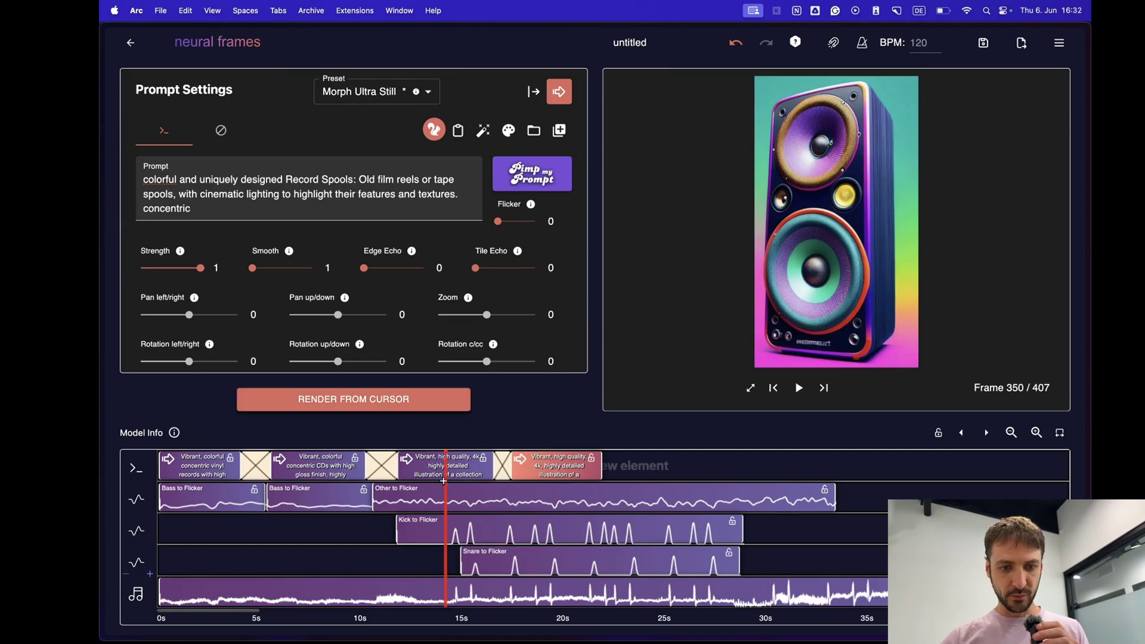
pyautogui.moveTo(445, 477); pyautogui.dragTo(464, 479)
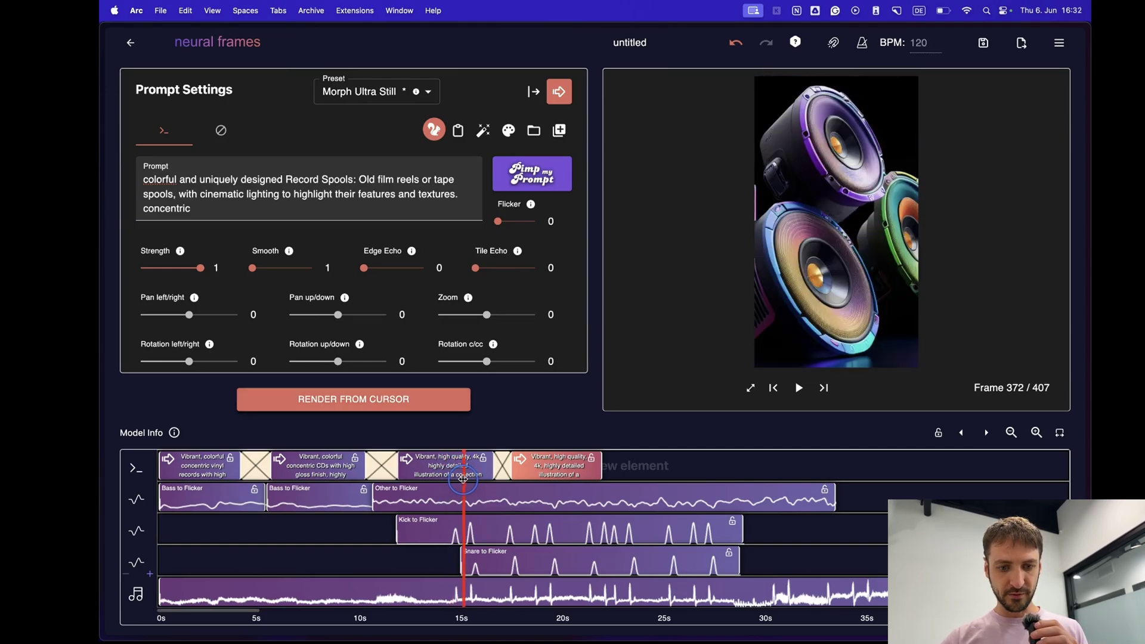
pyautogui.click(469, 411)
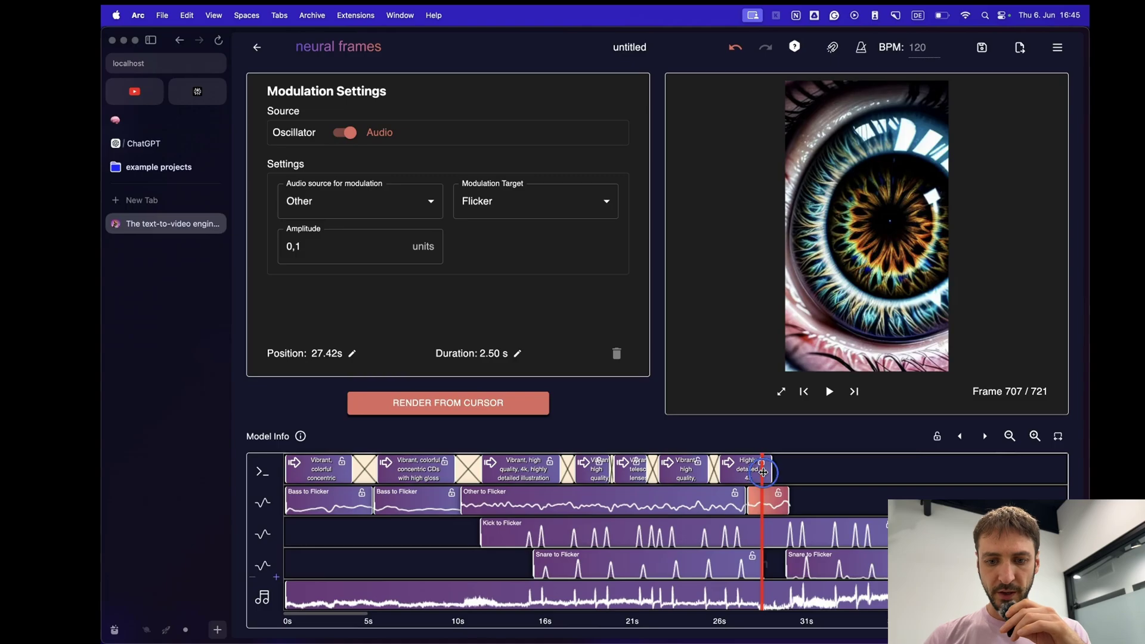
pyautogui.moveTo(620, 473); pyautogui.dragTo(762, 499)
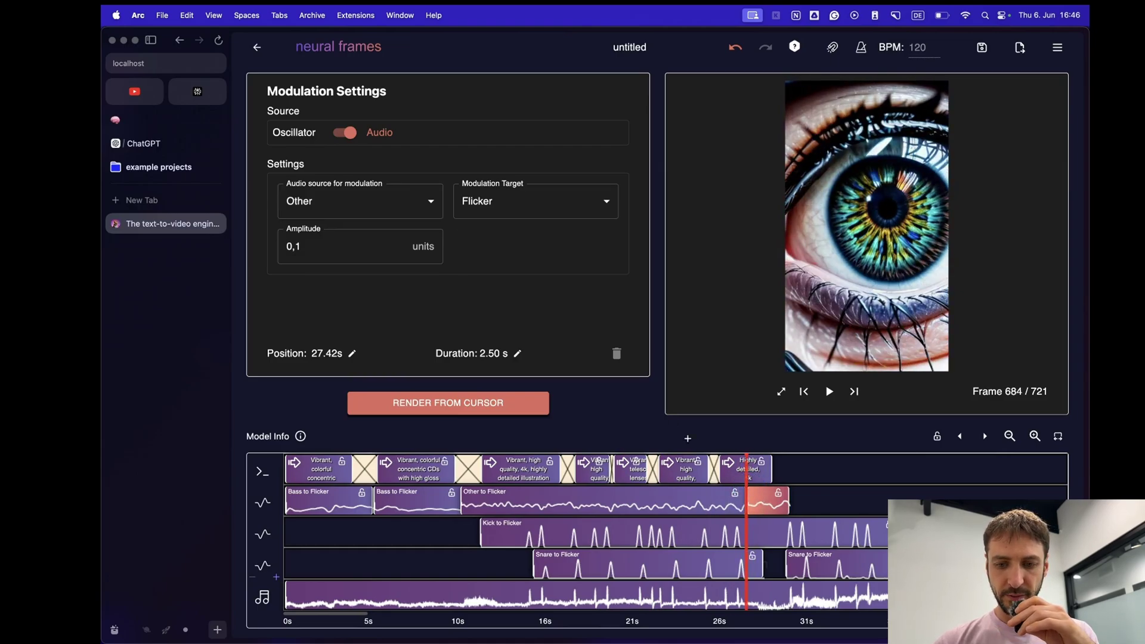
pyautogui.moveTo(747, 492); pyautogui.dragTo(668, 492)
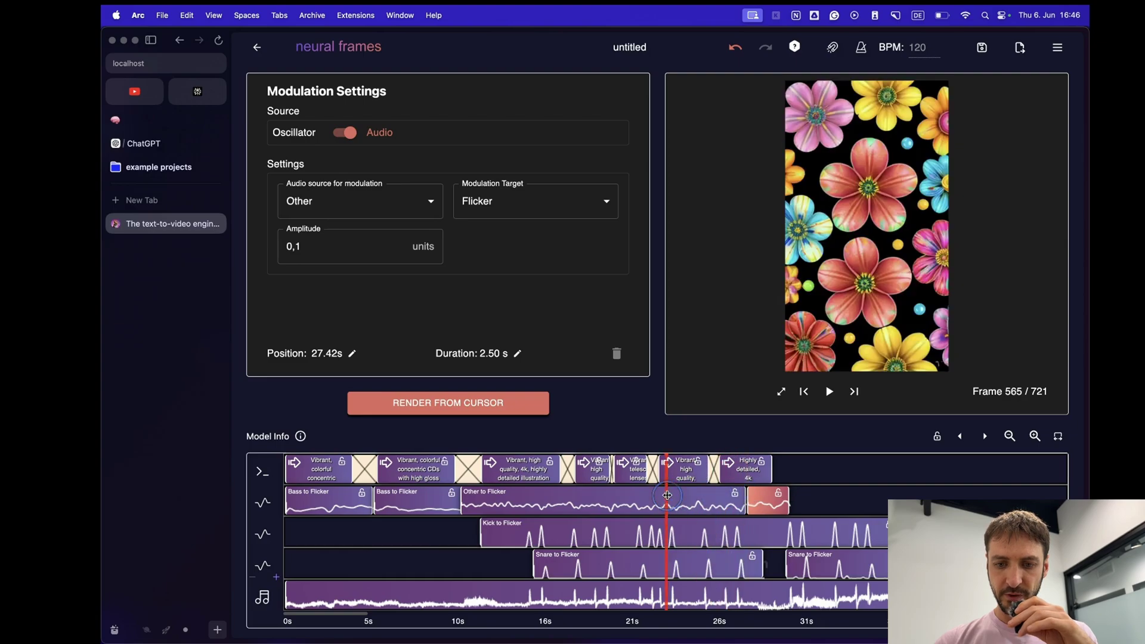
pyautogui.press('space')
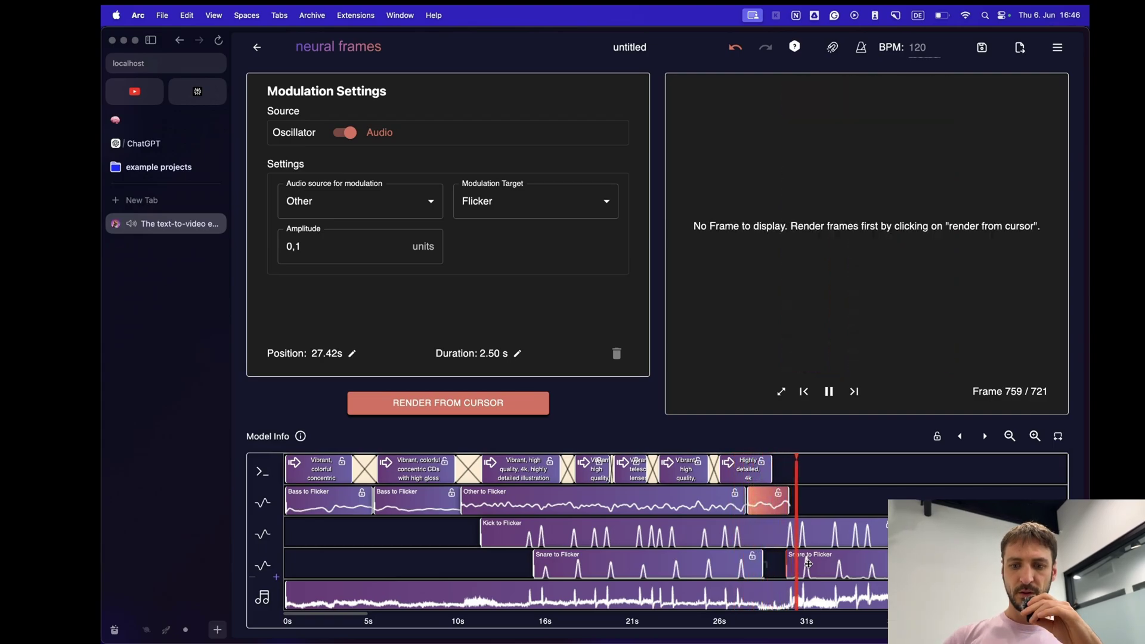
# Step: Pause playback and stretch the irises prompt clip to run longer
pyautogui.press('space')
pyautogui.click(749, 480)
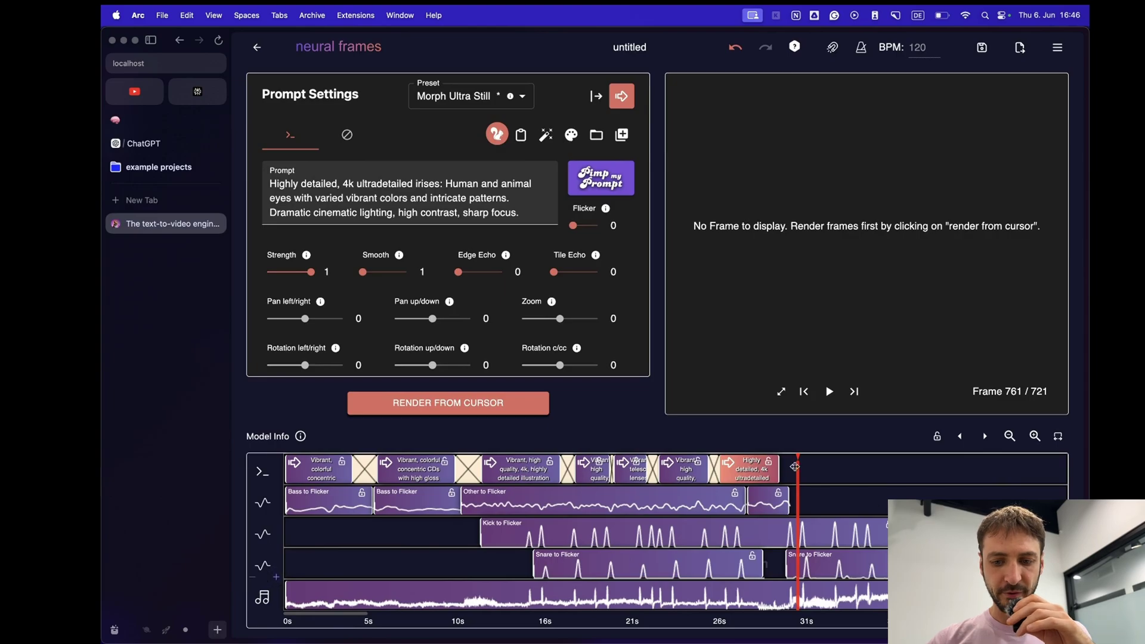
pyautogui.moveTo(780, 472); pyautogui.dragTo(900, 471)
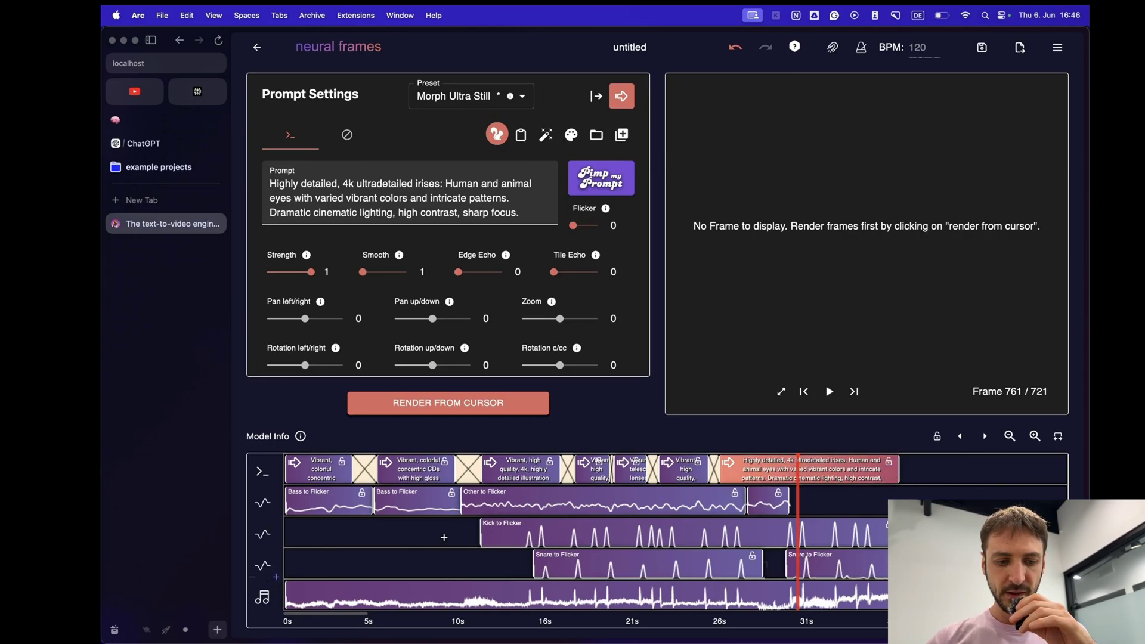
# Step: Add two modulation rows and create a Snare-to-Flicker modulation at 29.56 s, 3 s long, amplitude 150
pyautogui.click(275, 578)
pyautogui.click(274, 578)
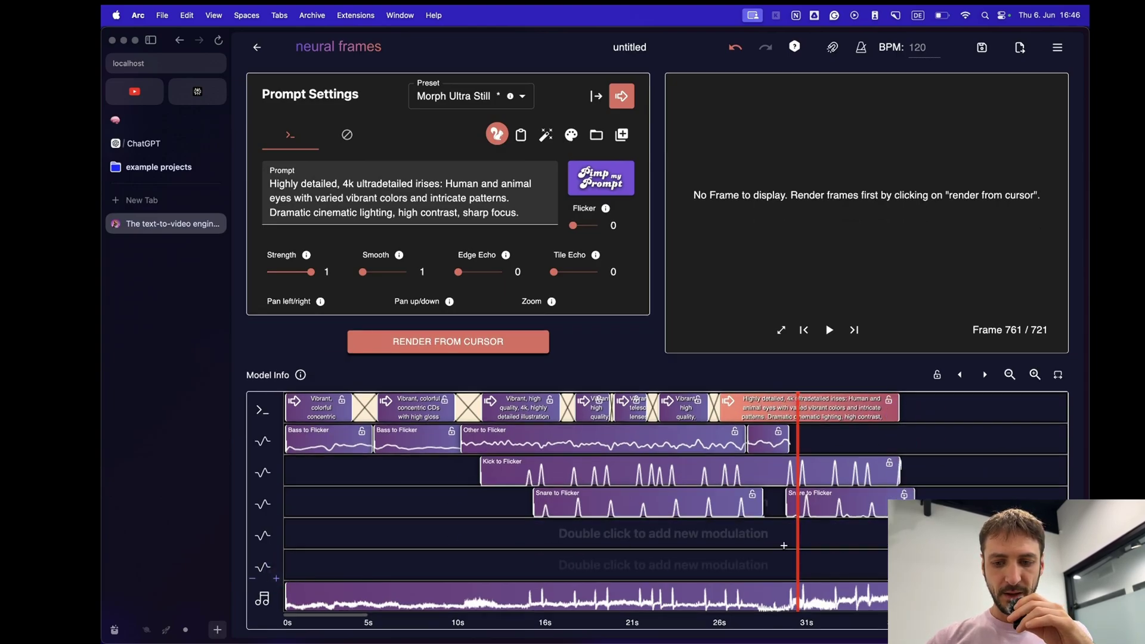
pyautogui.doubleClick(783, 539)
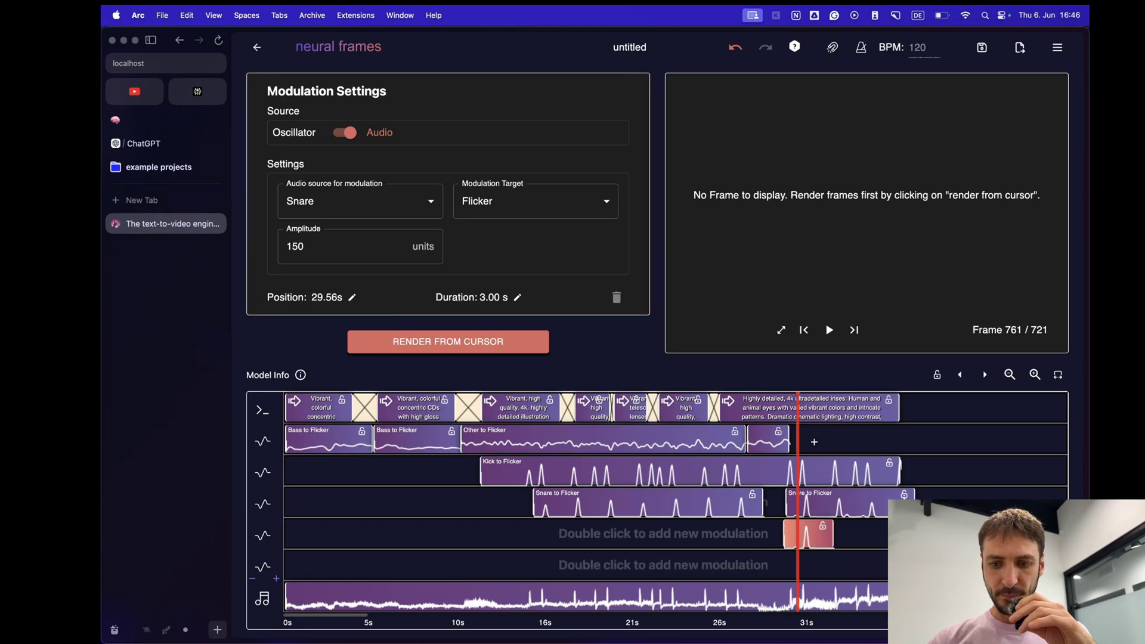
pyautogui.click(835, 407)
pyautogui.moveTo(545, 306)
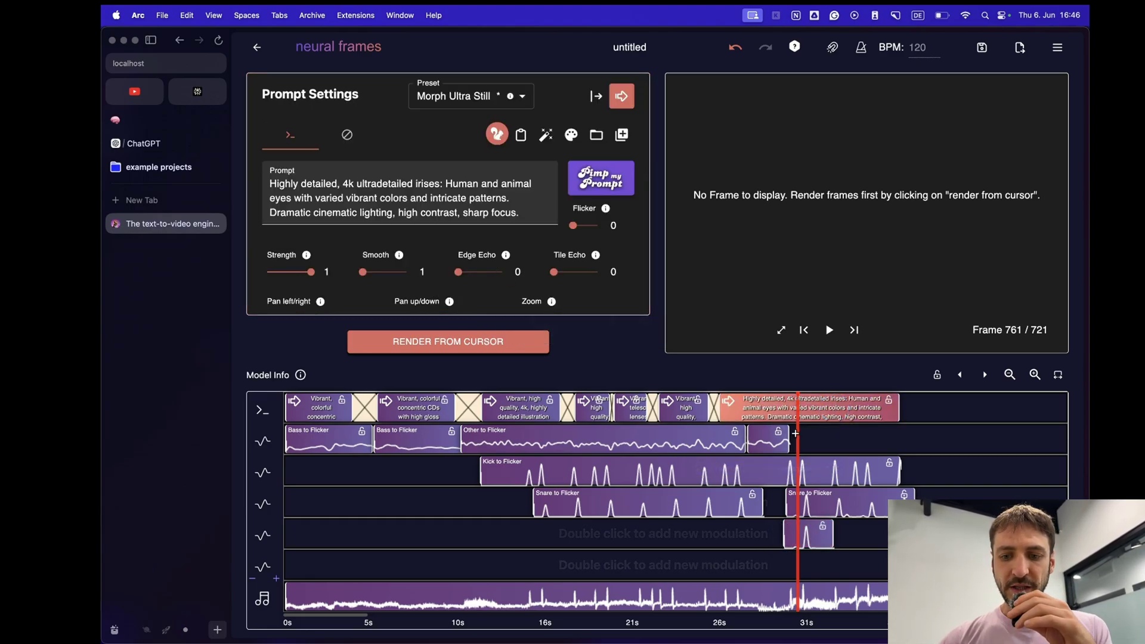
pyautogui.moveTo(795, 434); pyautogui.dragTo(736, 434)
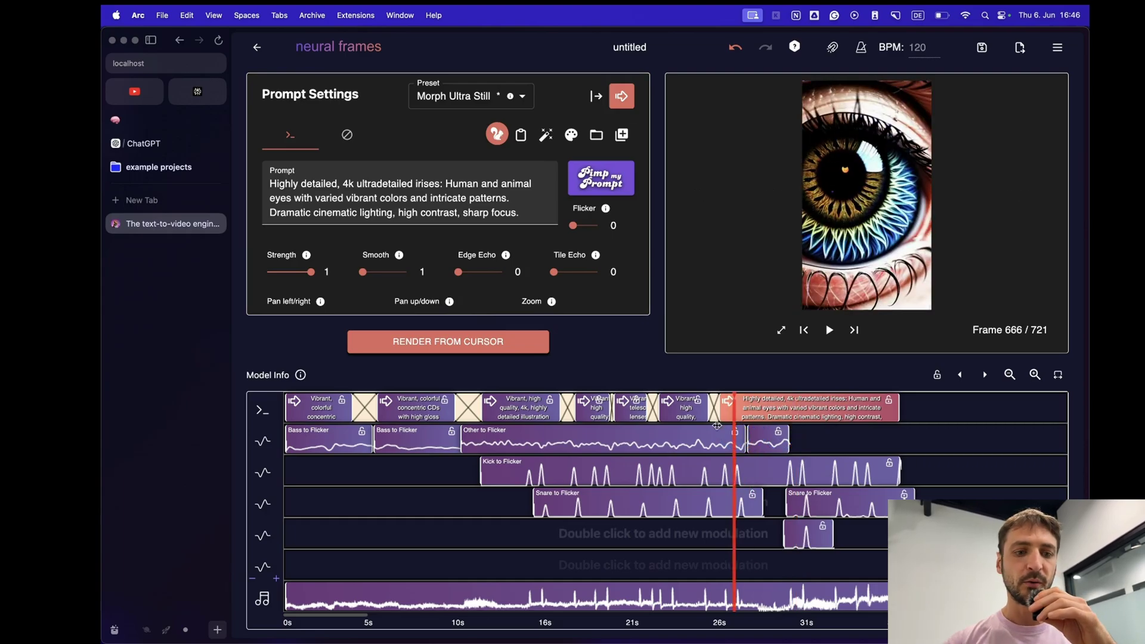
pyautogui.moveTo(310, 273)
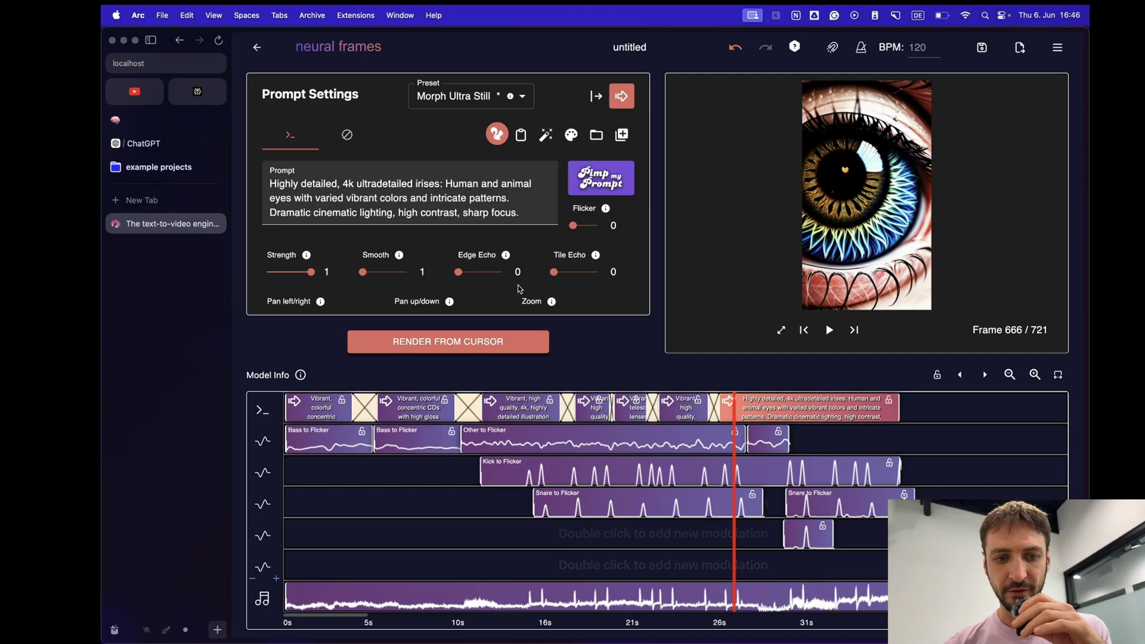
# Step: Lengthen the fifth-track snare clip and retarget it from Flicker to Edge echo, keeping Snare as source
pyautogui.click(799, 534)
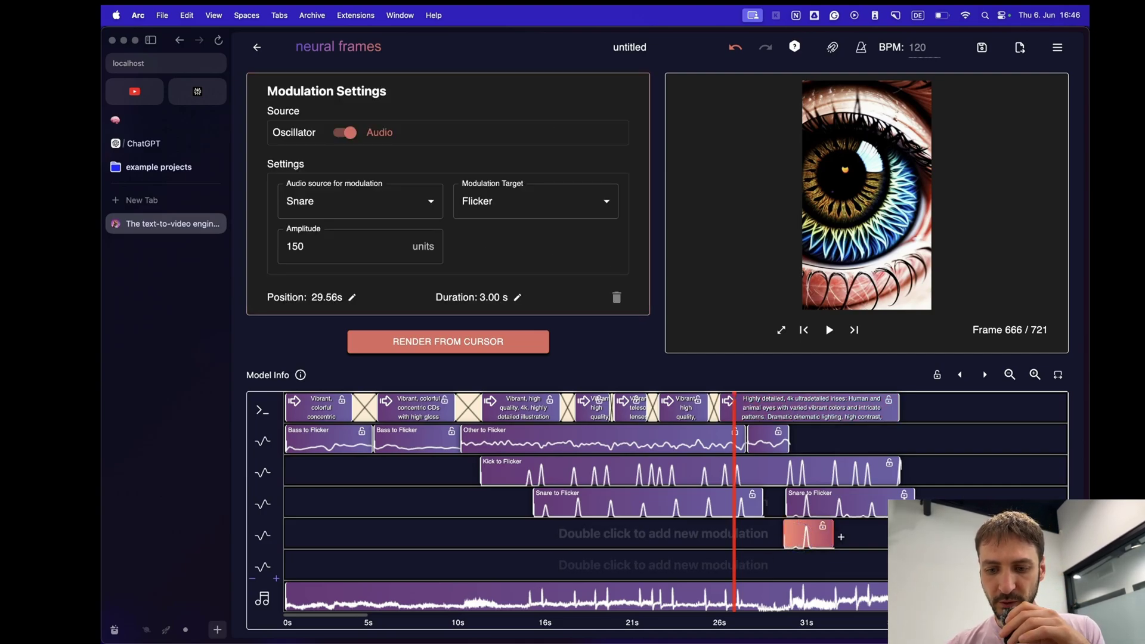
pyautogui.moveTo(835, 532); pyautogui.dragTo(863, 532)
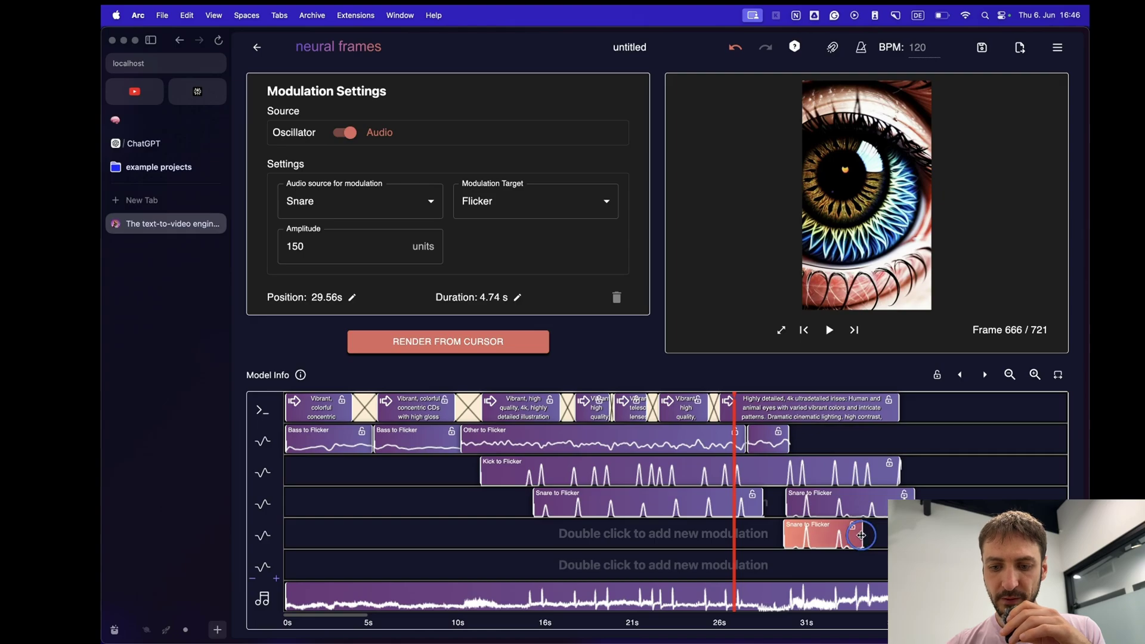
pyautogui.click(399, 198)
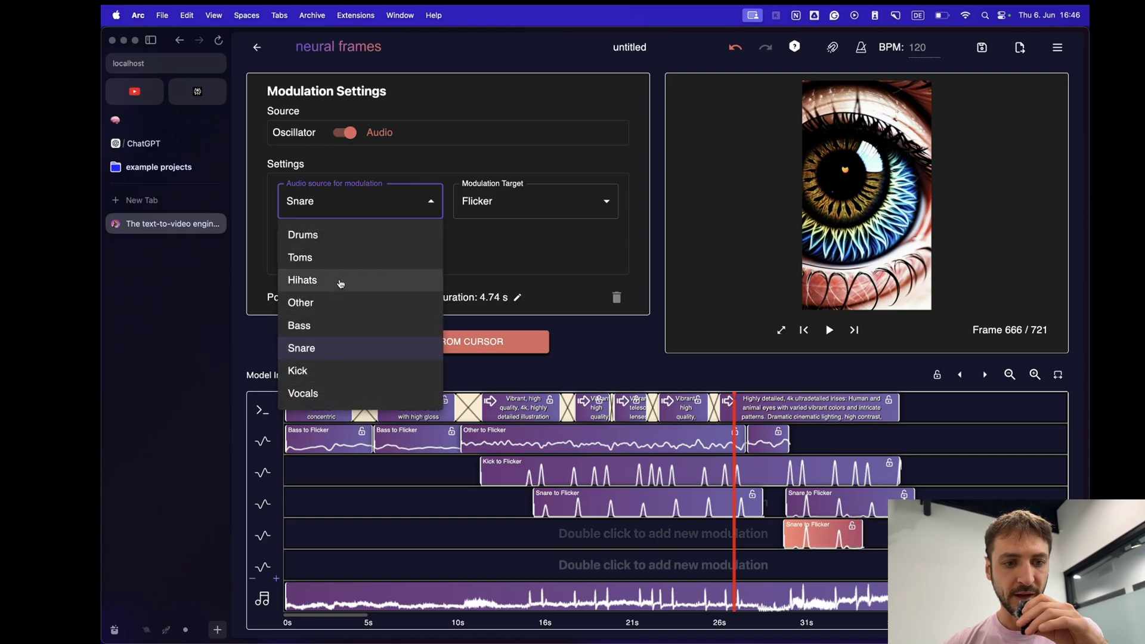
pyautogui.click(404, 201)
pyautogui.click(525, 201)
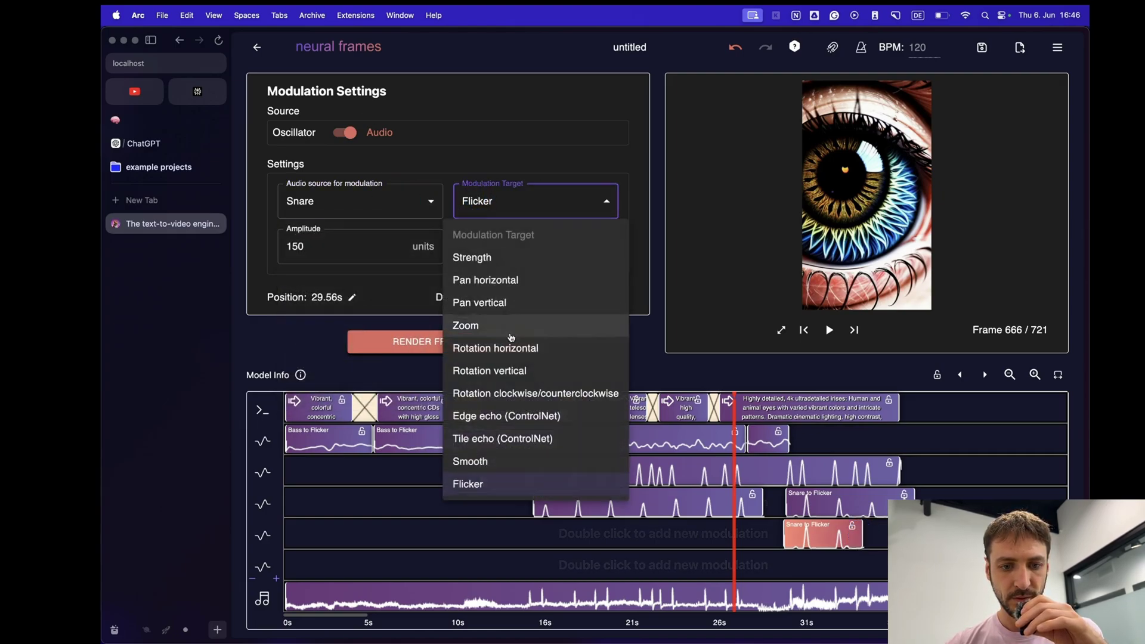
pyautogui.click(495, 426)
pyautogui.doubleClick(289, 246)
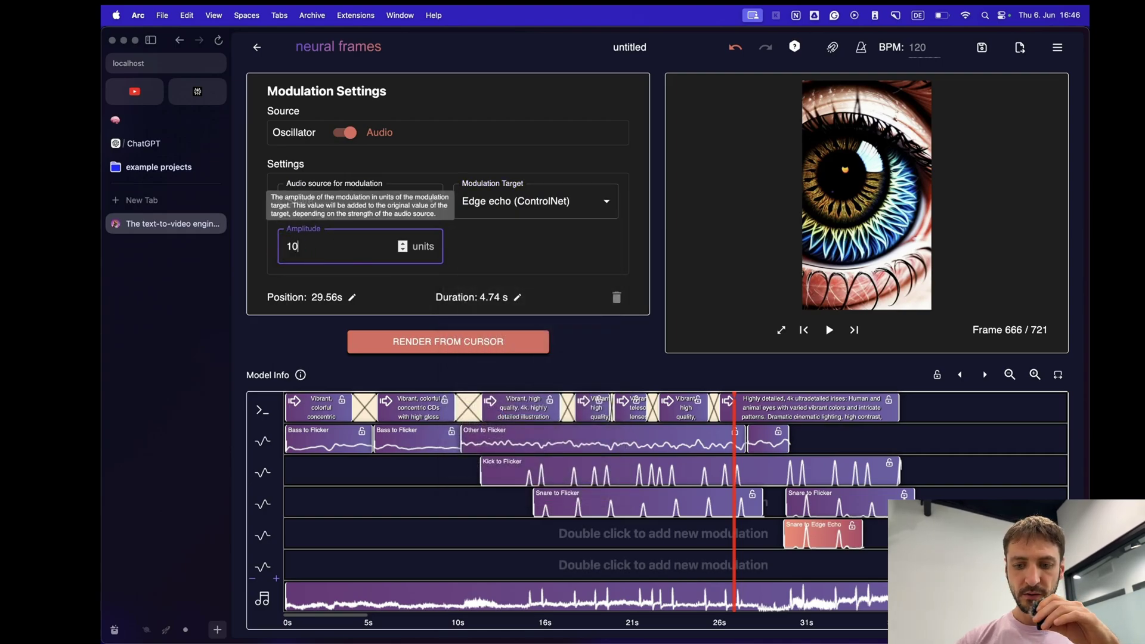
# Step: Add a Snare-to-Zoom modulation on the bottom row at 30.38 s with amplitude 020
pyautogui.doubleClick(806, 566)
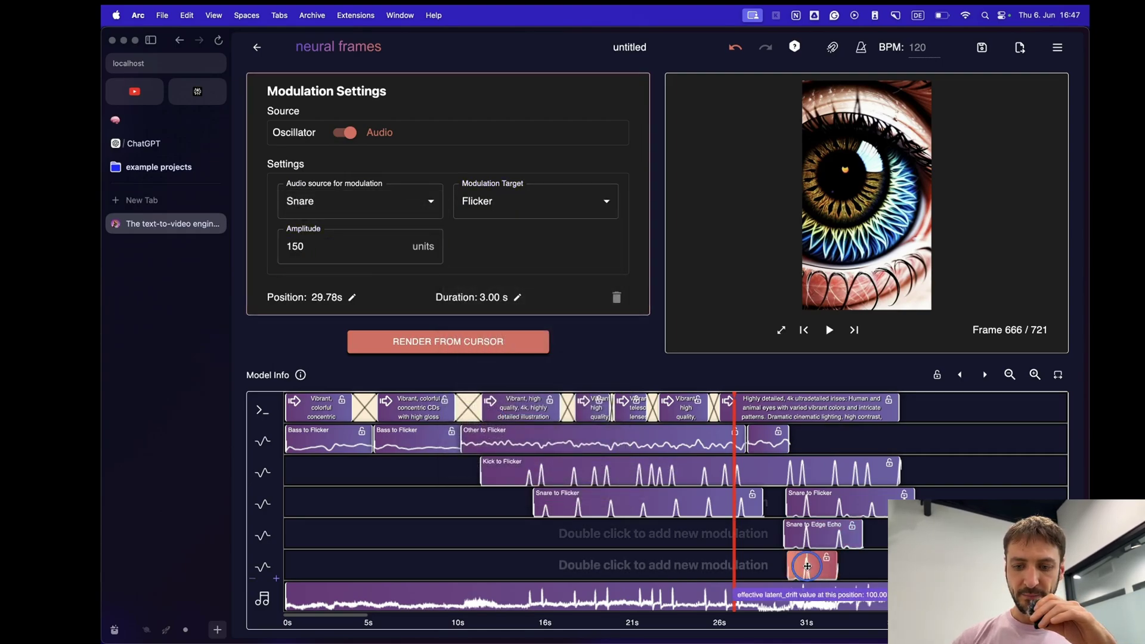
pyautogui.moveTo(807, 566); pyautogui.dragTo(817, 566)
pyautogui.click(486, 210)
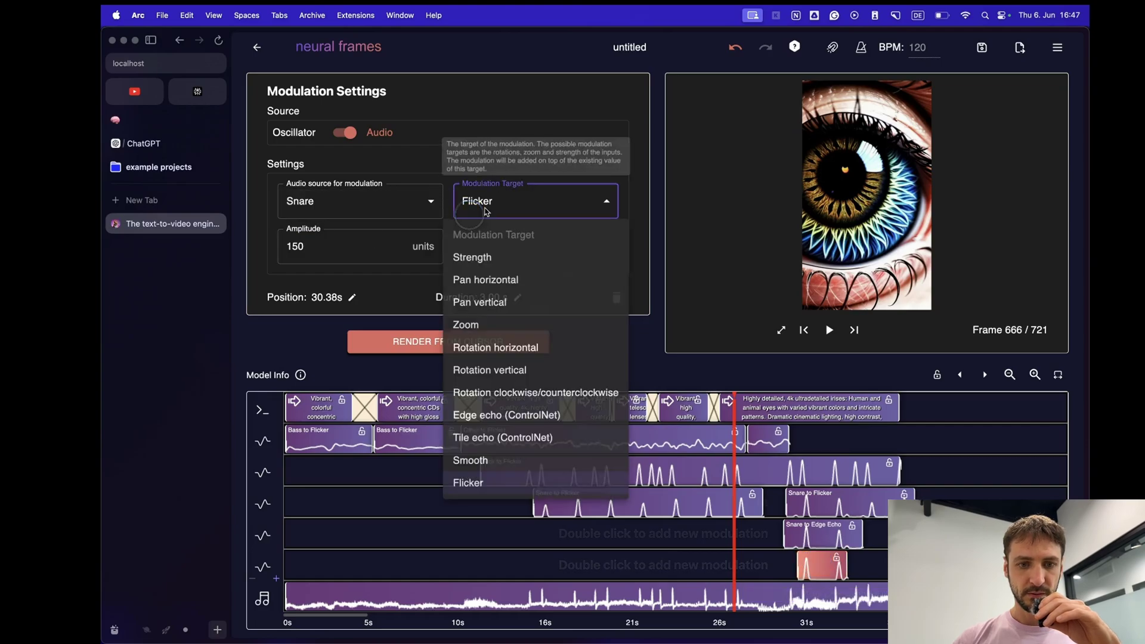
pyautogui.click(465, 324)
pyautogui.moveTo(342, 246); pyautogui.dragTo(267, 249)
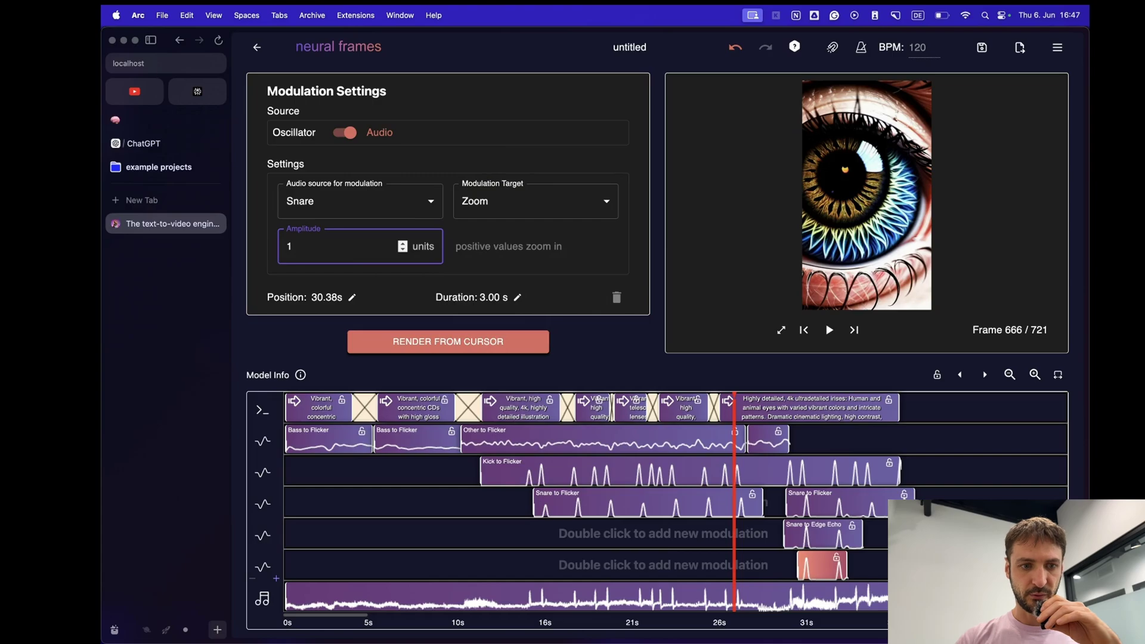
pyautogui.write('020')
pyautogui.click(805, 504)
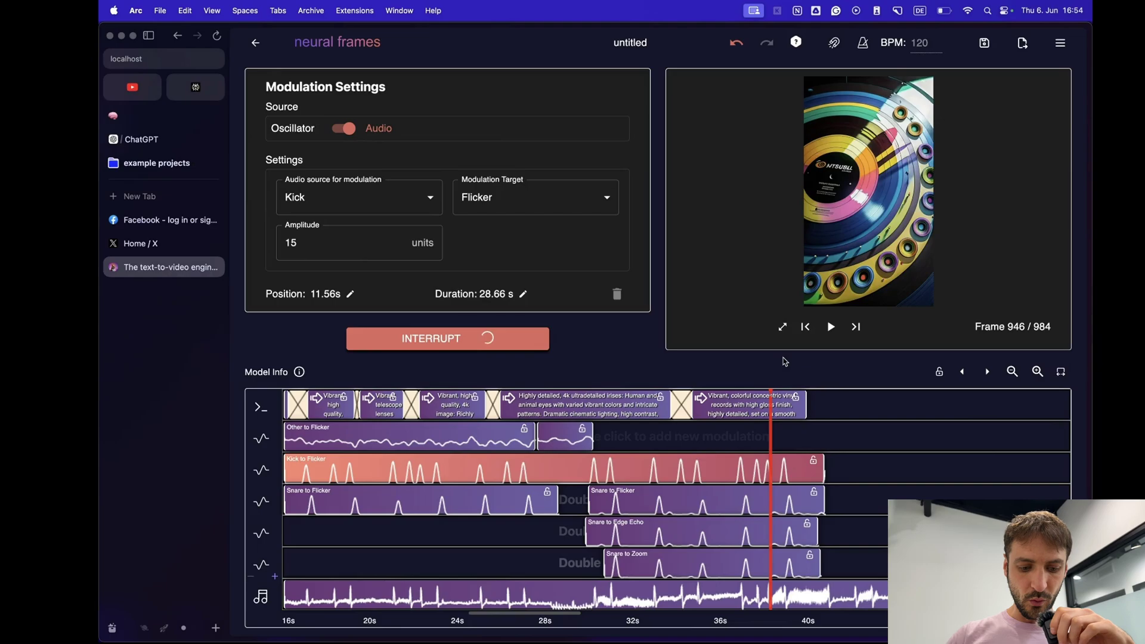
# Step: Hide the sidebar, zoom the timeline out to 14–44 s, and scrub back through the rendered frames
pyautogui.press('super+s')
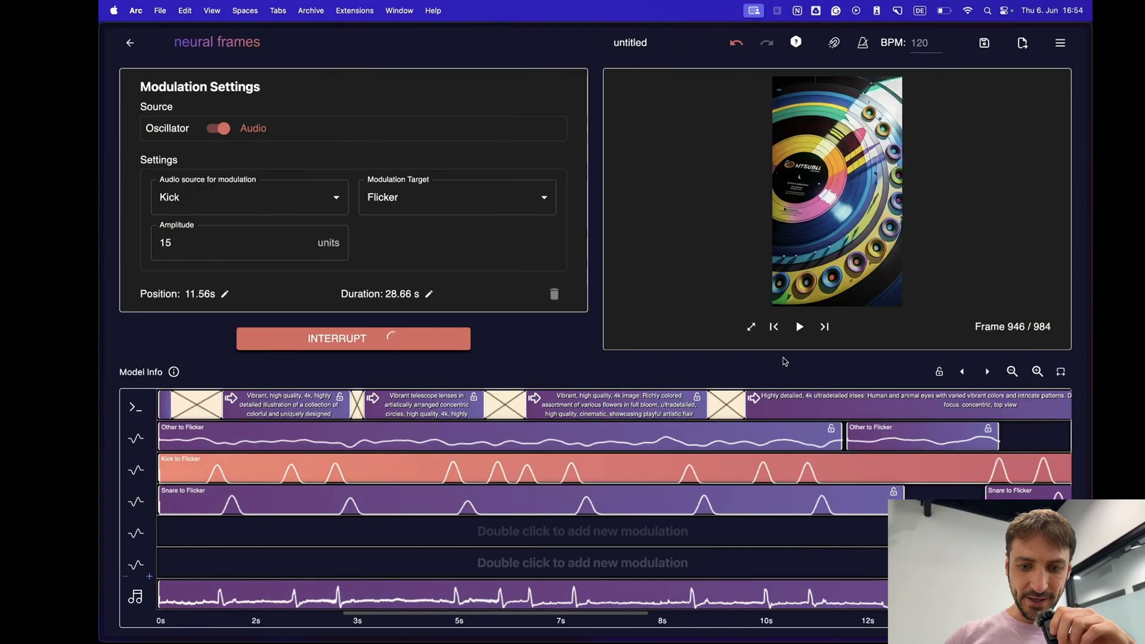
pyautogui.click(1012, 371)
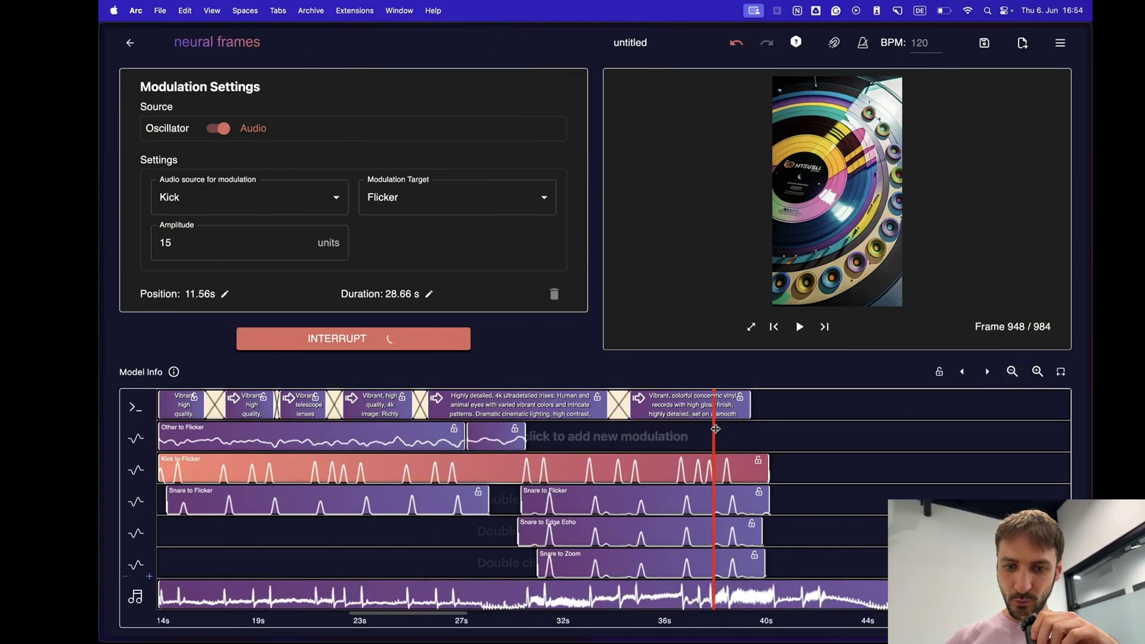
pyautogui.moveTo(715, 429); pyautogui.dragTo(423, 436)
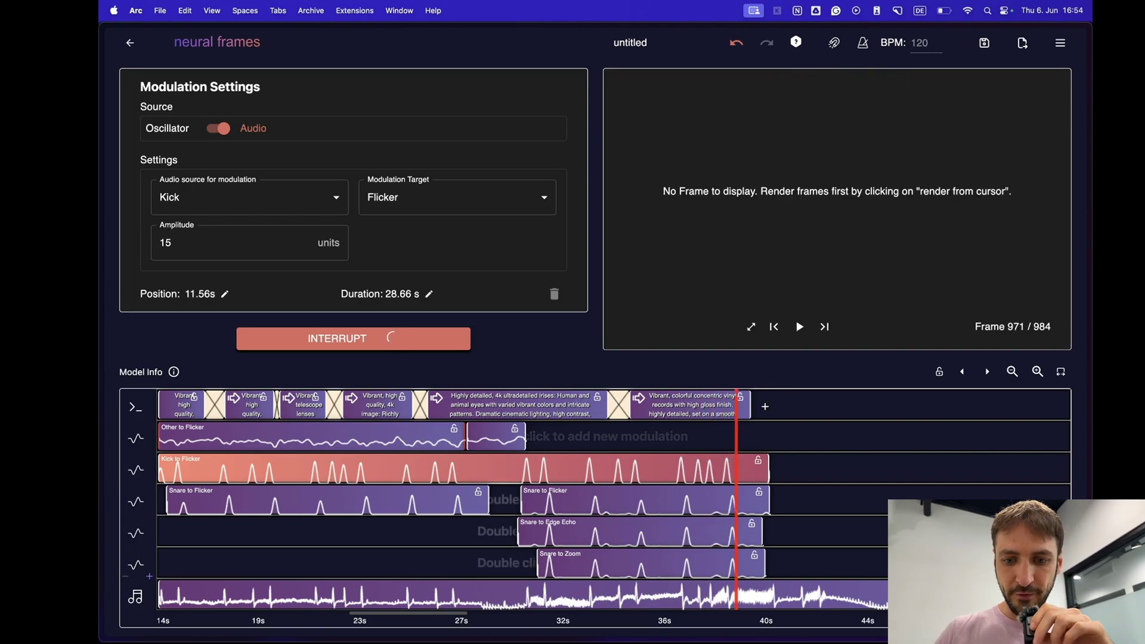
pyautogui.moveTo(739, 425); pyautogui.dragTo(684, 420)
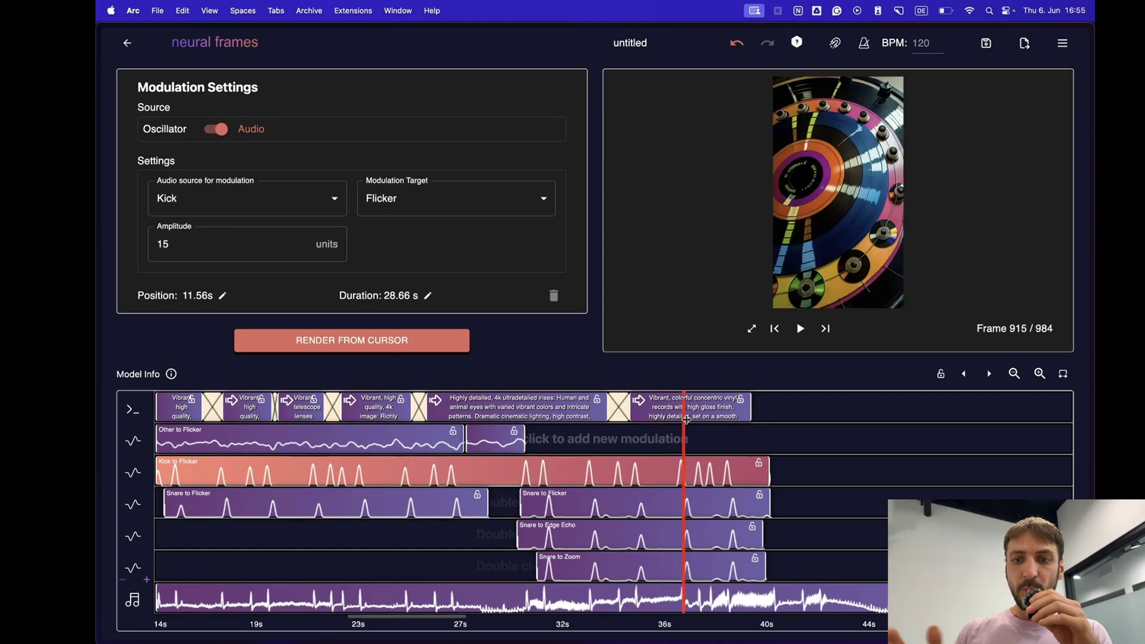